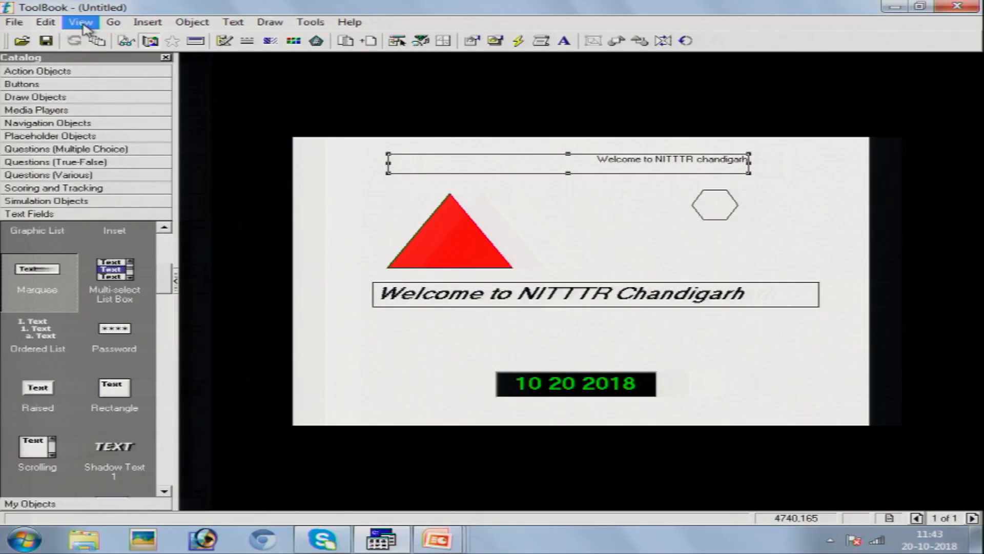
- Preview the welcome page in Reader mode, return to Author mode, and start a new page
click(82, 23)
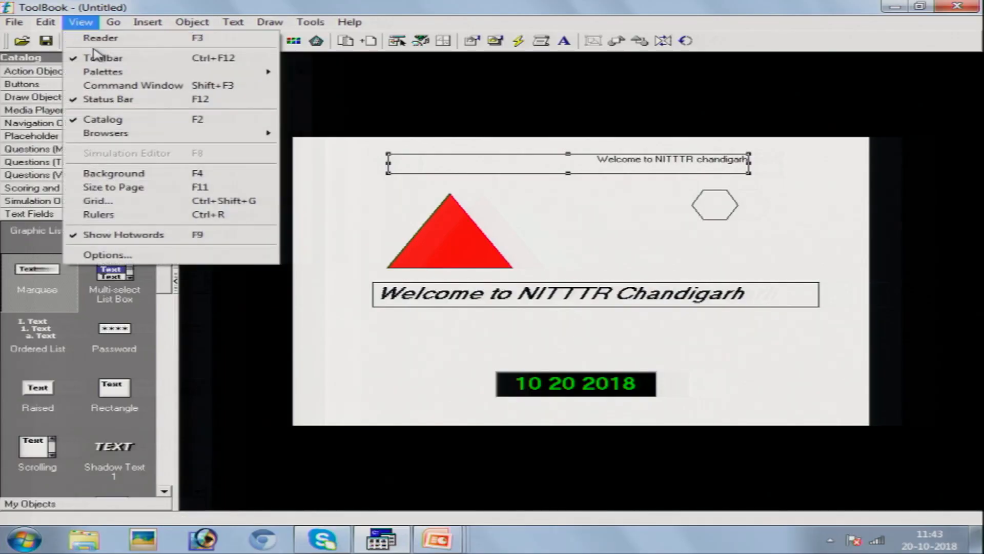
click(95, 37)
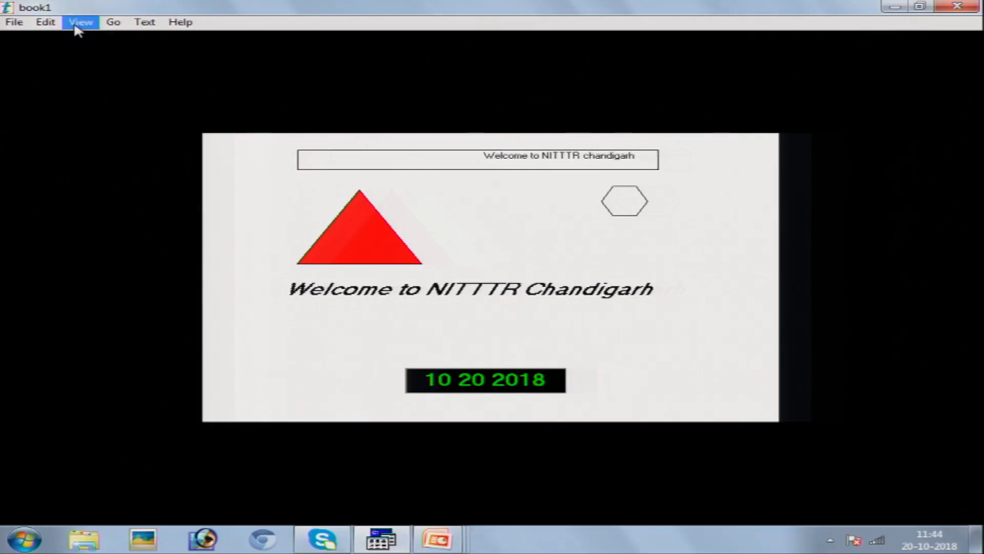
click(81, 23)
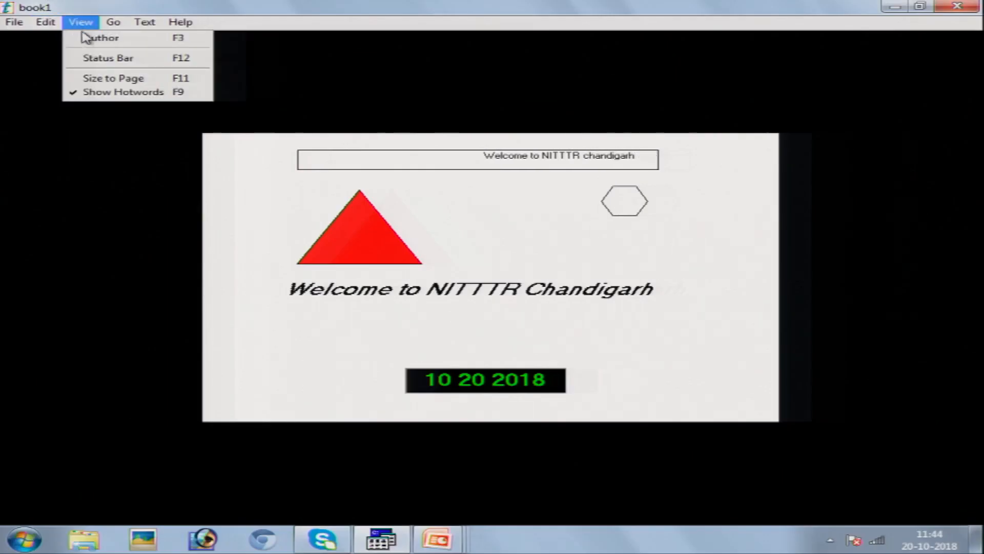
click(87, 40)
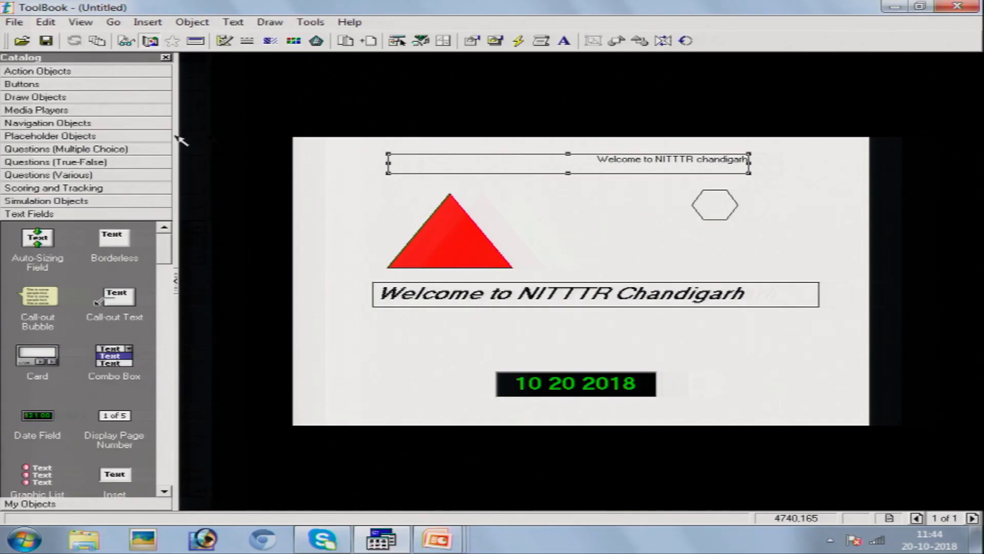
key(ctrl+n)
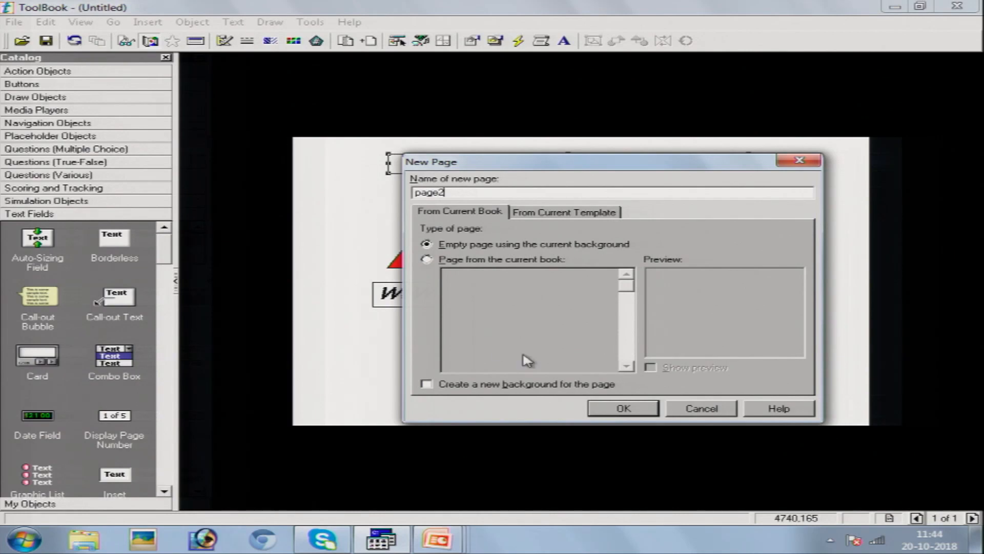
- Create blank page2 and draw an enlarged octagon near the centre and an ellipse above it
click(607, 409)
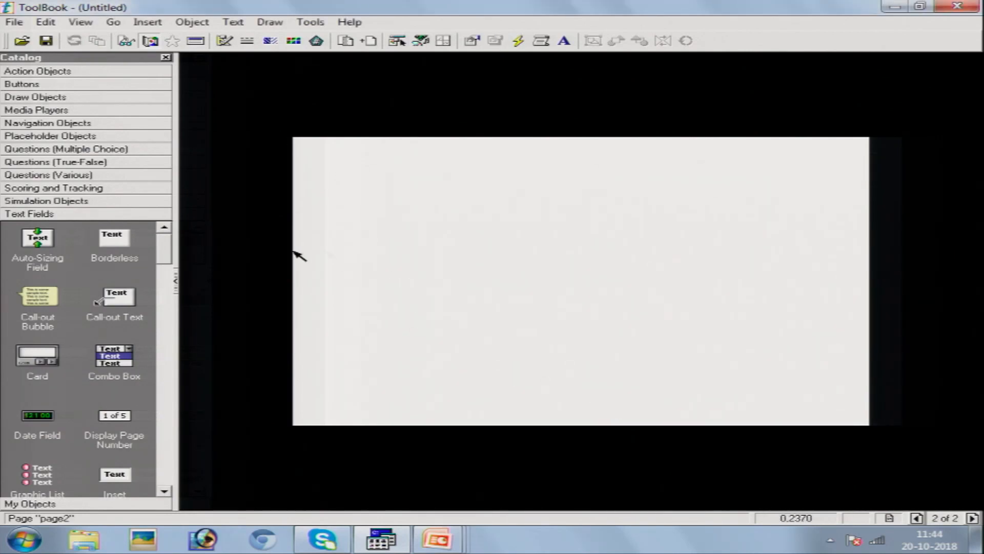
click(64, 102)
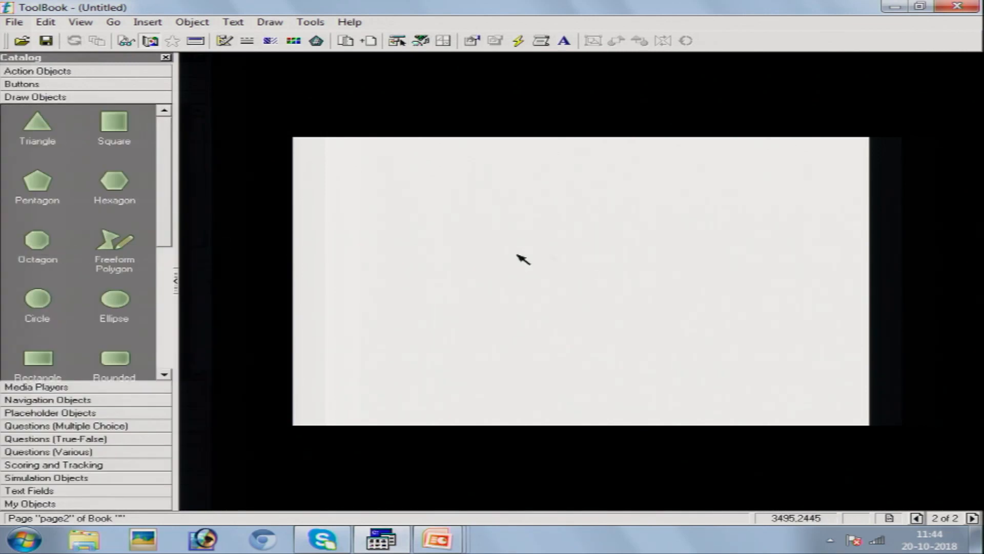
drag(43, 244, 541, 262)
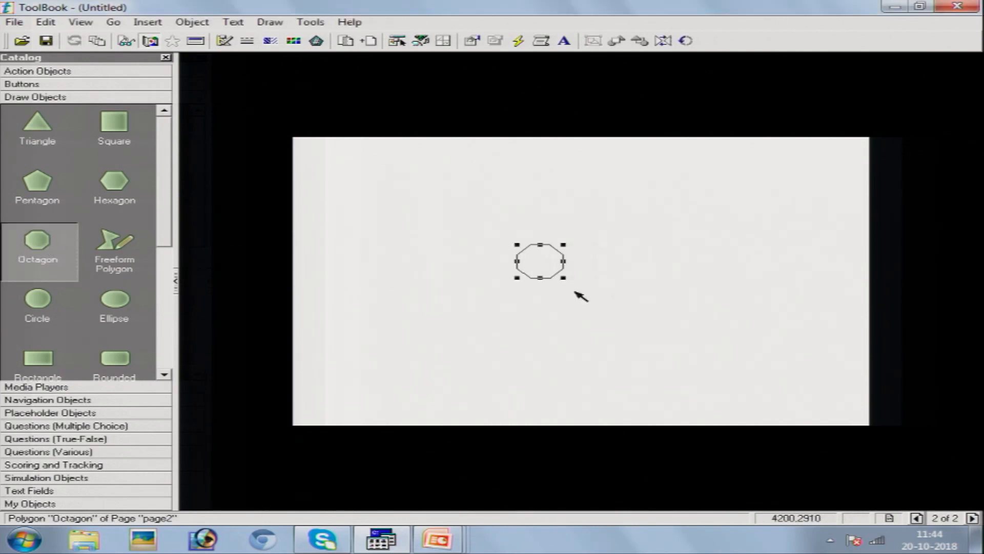
drag(563, 277, 686, 329)
drag(120, 302, 529, 226)
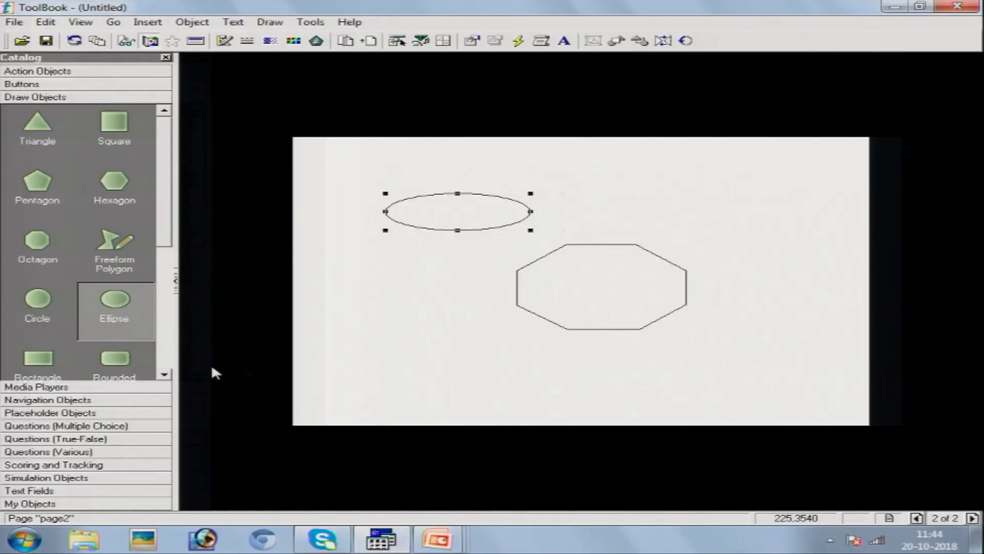
- Add First and Previous navigation buttons along the bottom of page 2
click(80, 402)
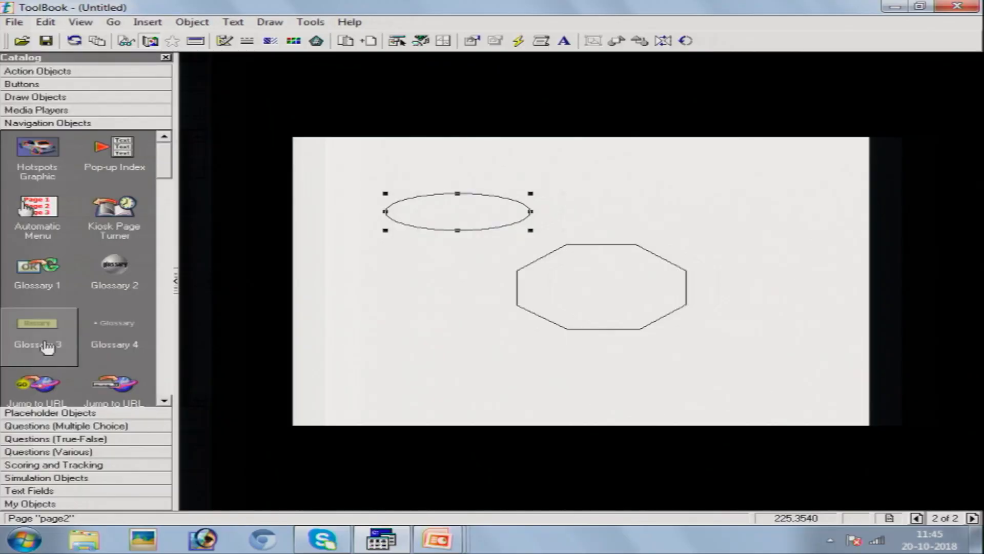
drag(172, 167, 170, 225)
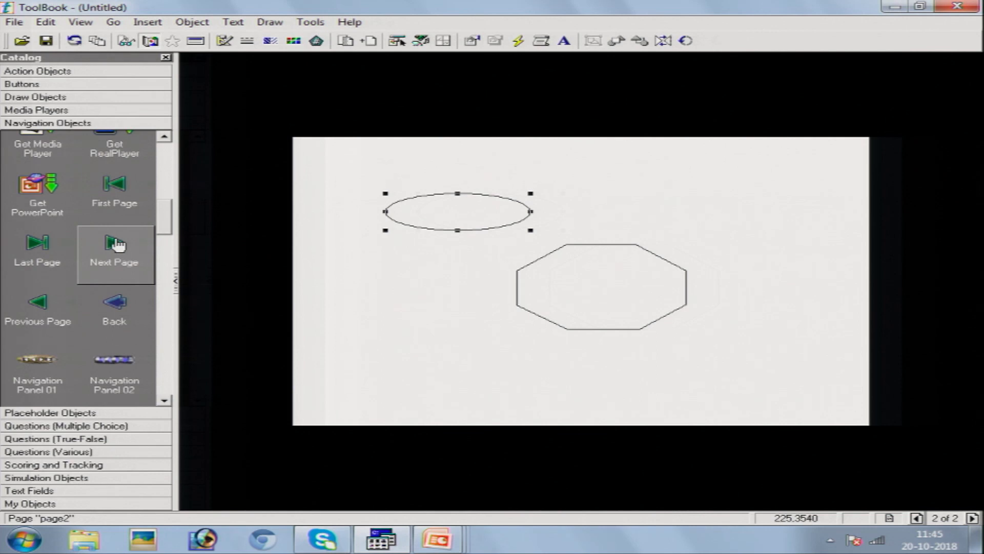
mouse_move(117, 244)
mouse_down()
mouse_move(102, 254)
mouse_move(58, 250)
mouse_move(128, 241)
mouse_up()
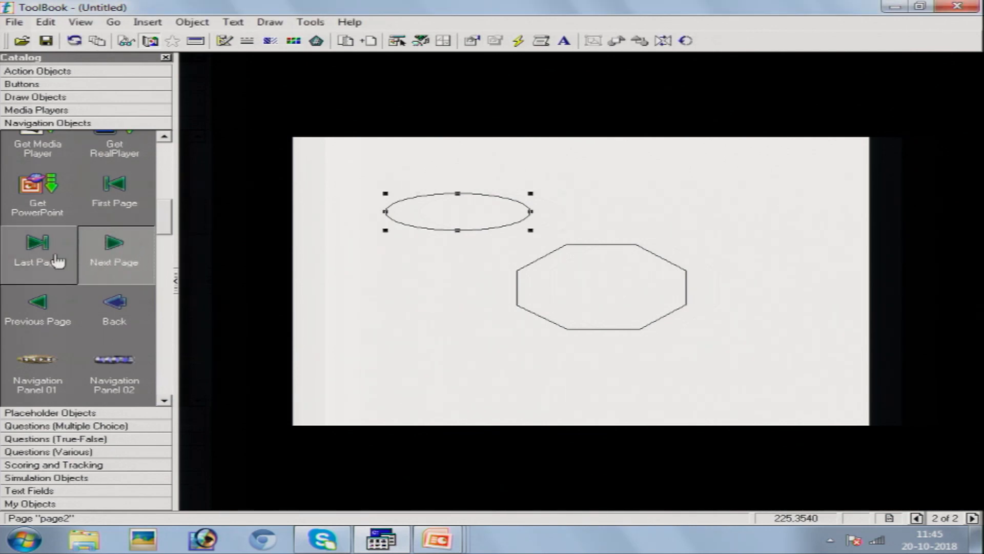
drag(116, 194, 390, 382)
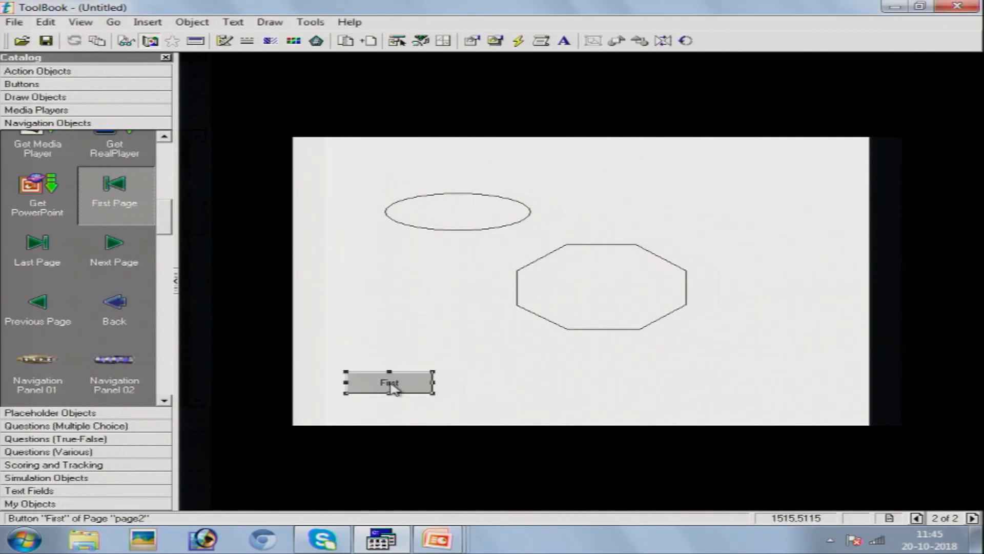
click(772, 254)
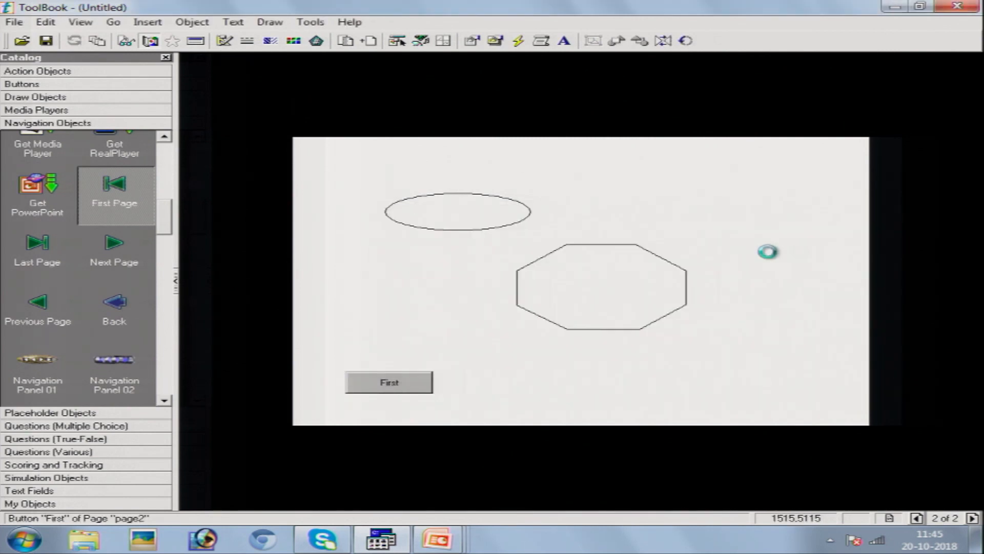
drag(48, 314, 644, 386)
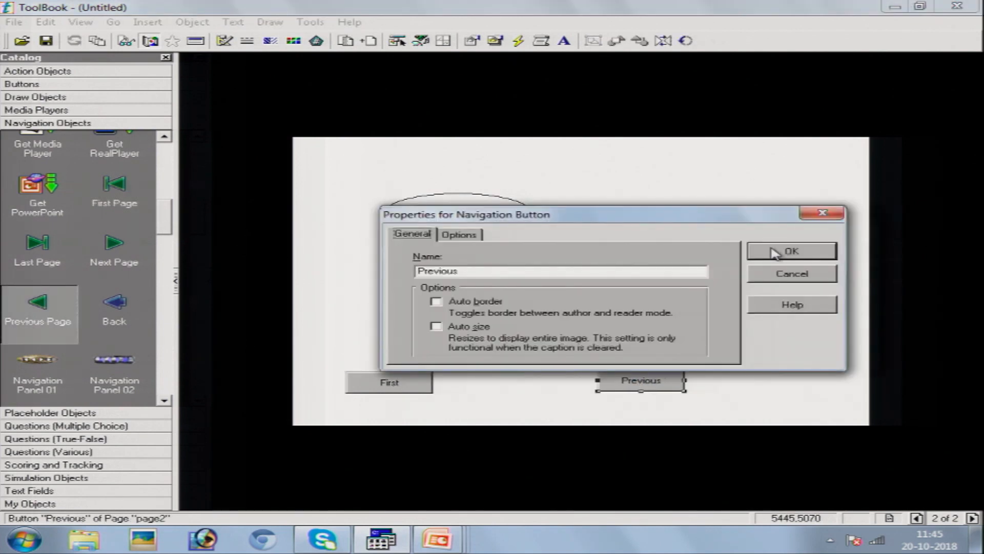
click(789, 251)
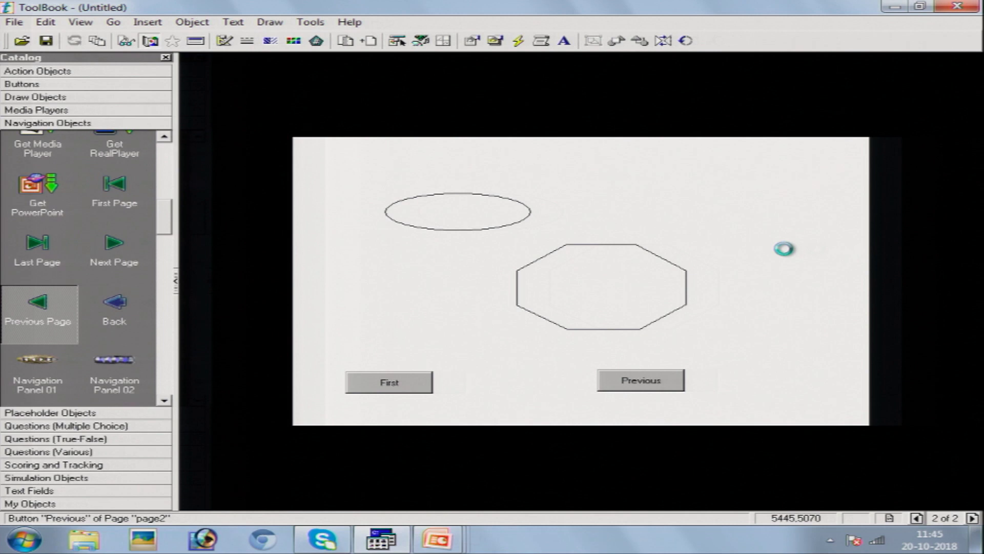
- Add Last and Next navigation buttons along the bottom of the welcome page
ctrl+click(616, 391)
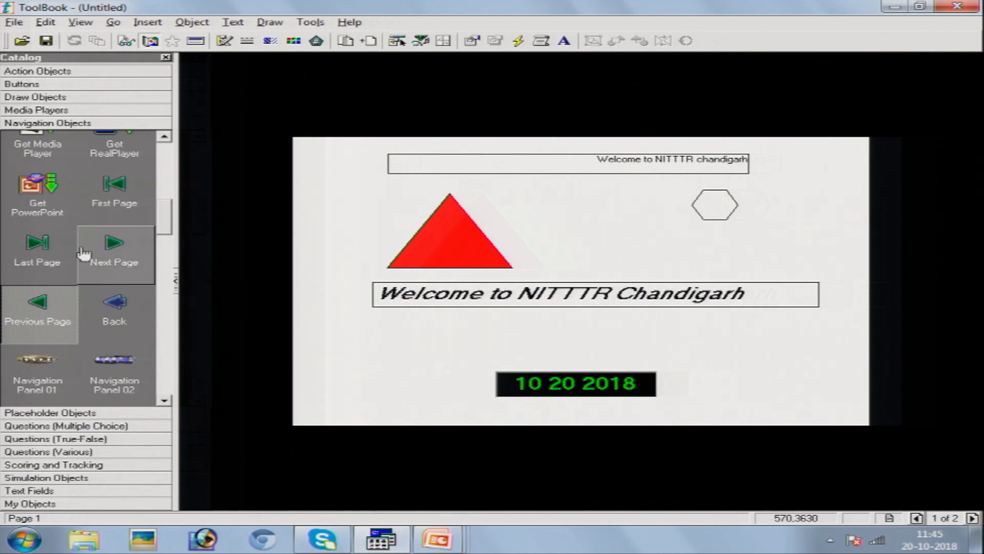
drag(39, 243, 380, 398)
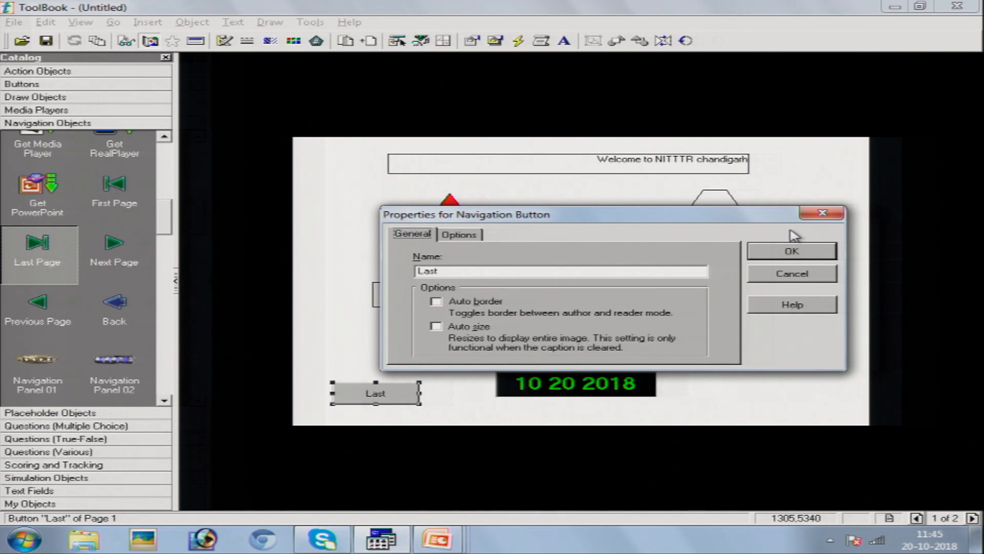
click(790, 253)
drag(92, 250, 748, 388)
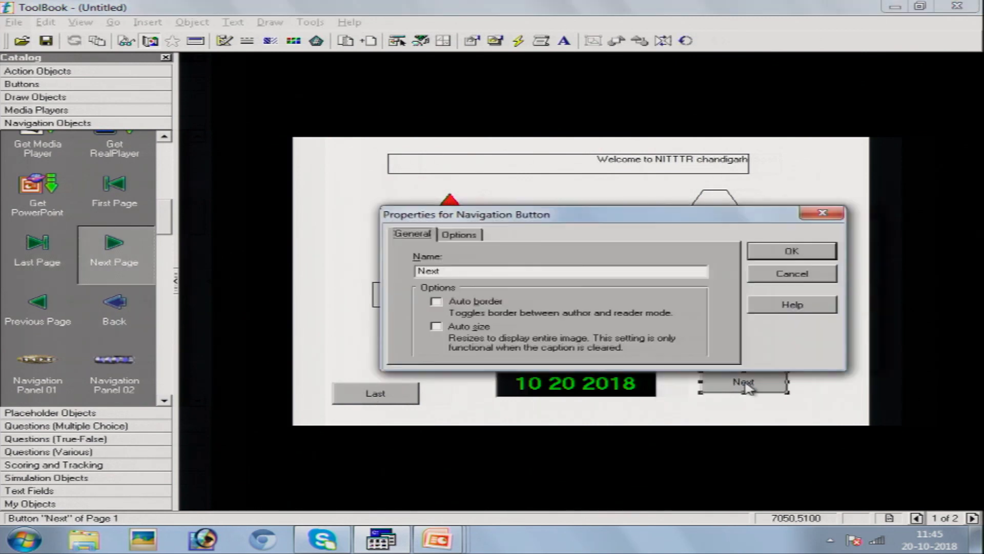
click(789, 251)
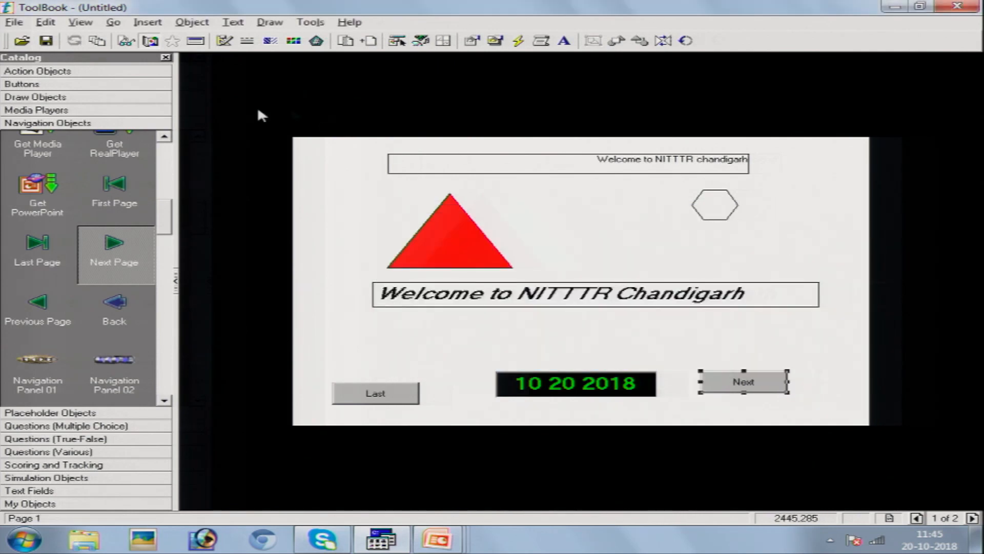
click(82, 22)
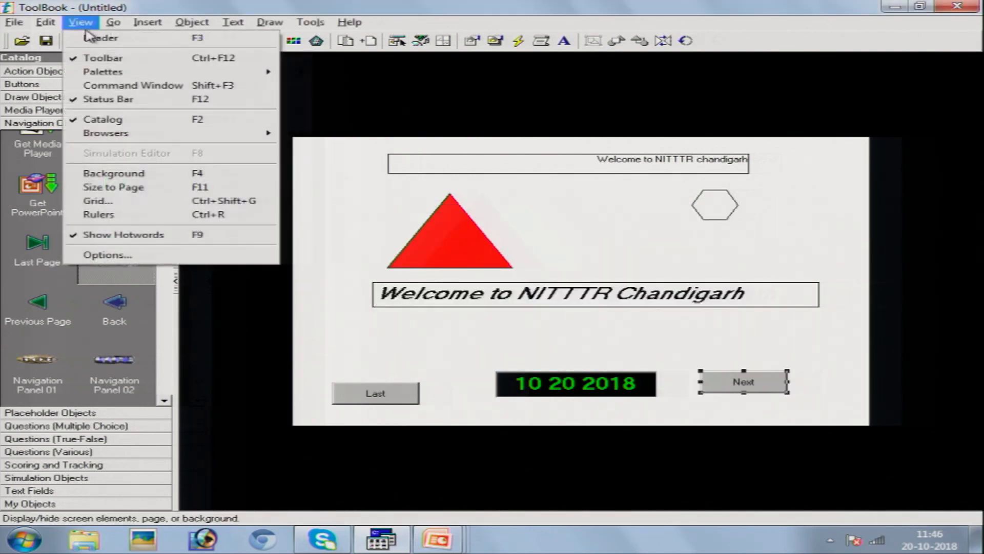
- Test the Last, Previous, Next and First buttons in Reader mode, then return to Author mode
click(92, 40)
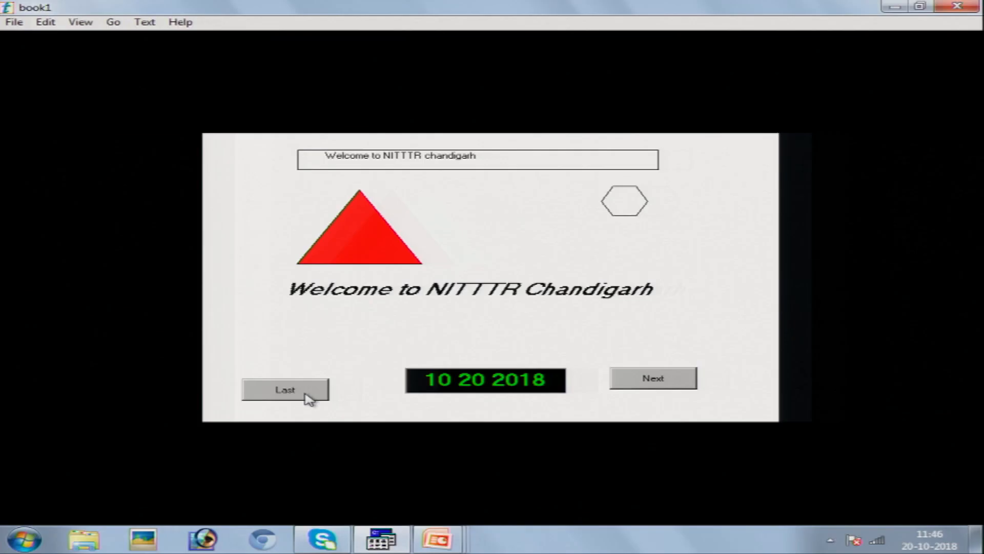
click(305, 393)
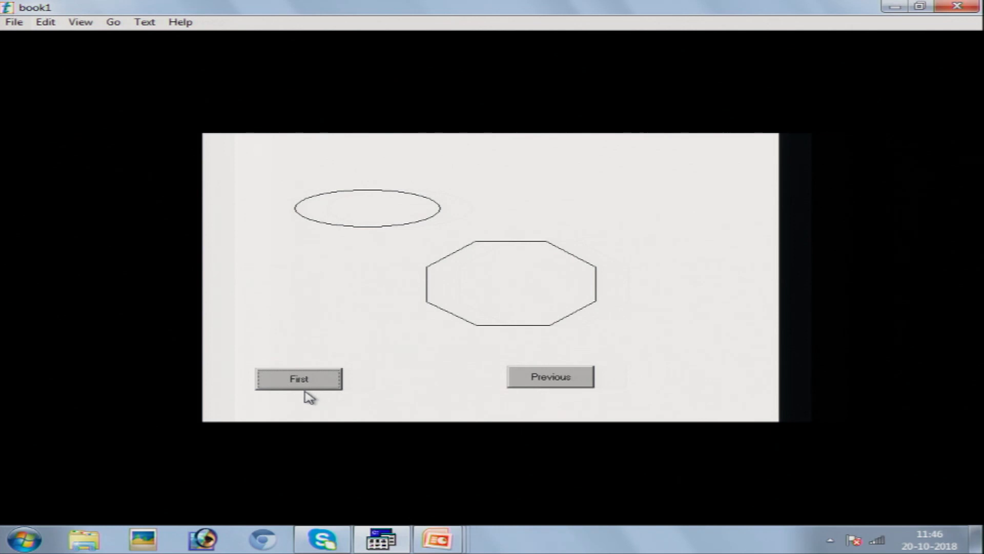
click(544, 379)
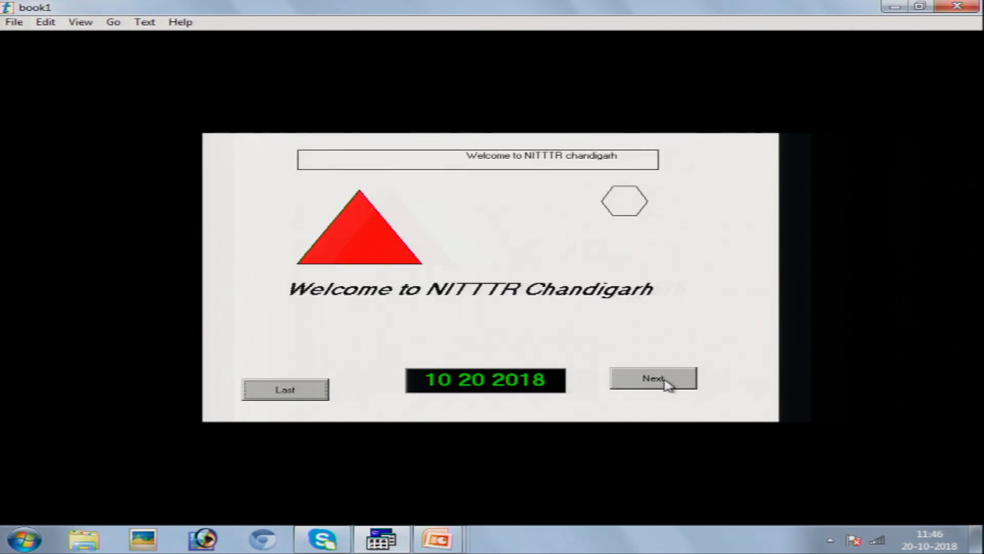
click(668, 384)
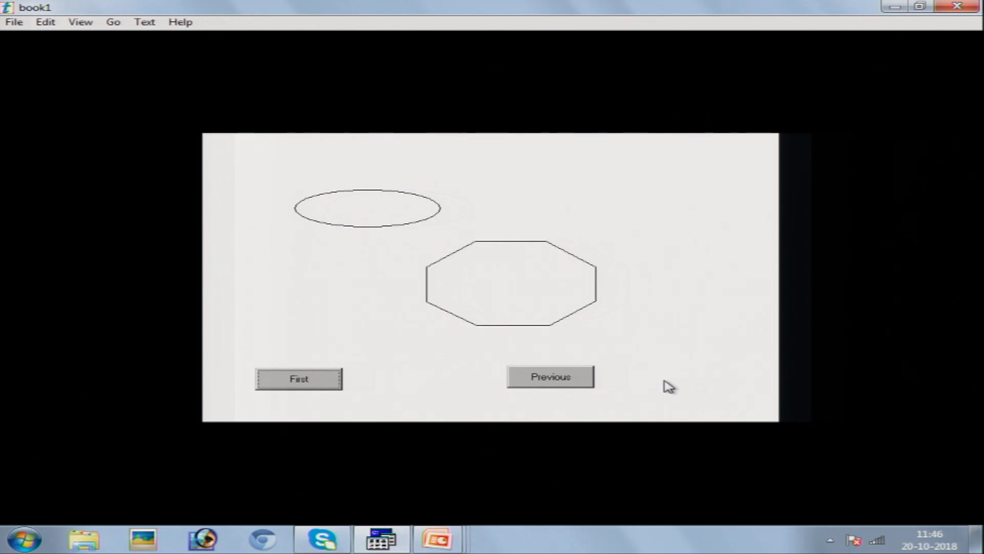
click(325, 385)
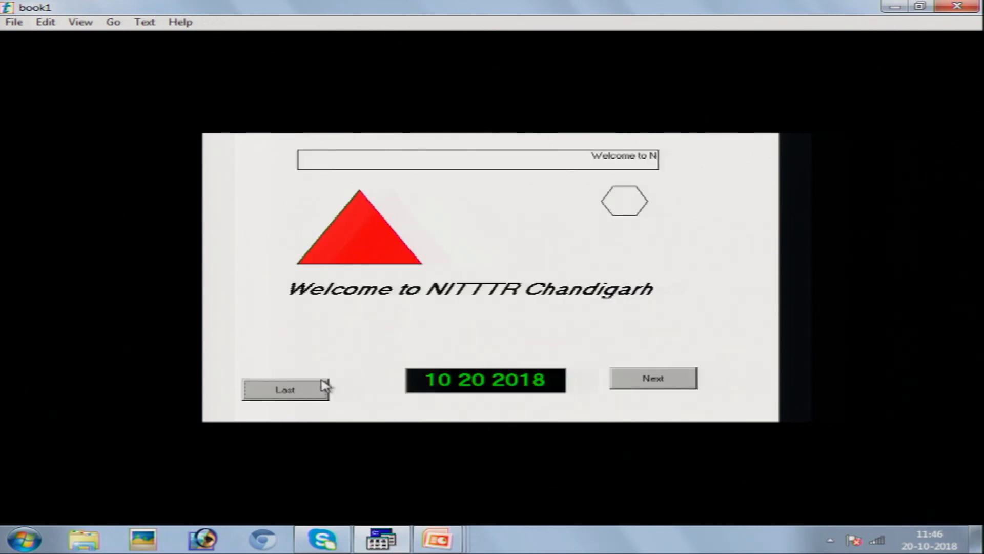
click(81, 22)
click(93, 41)
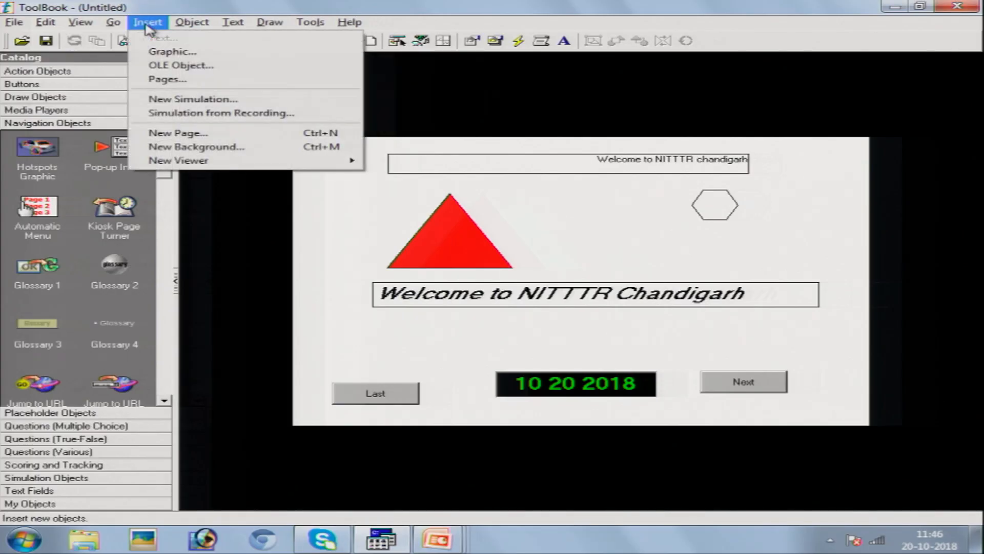
- Go to page 2 and insert a new page named page3 after it
click(467, 183)
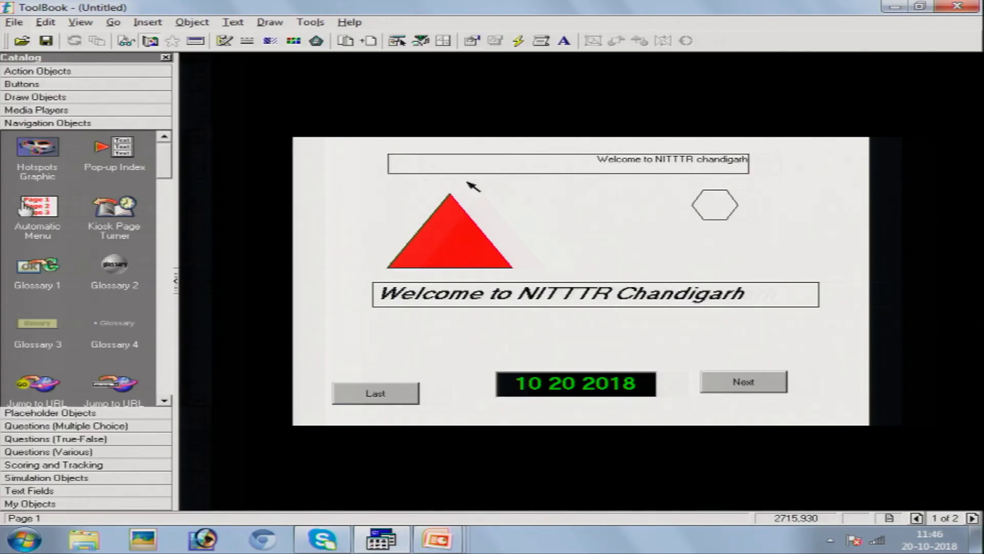
key(alt+Right)
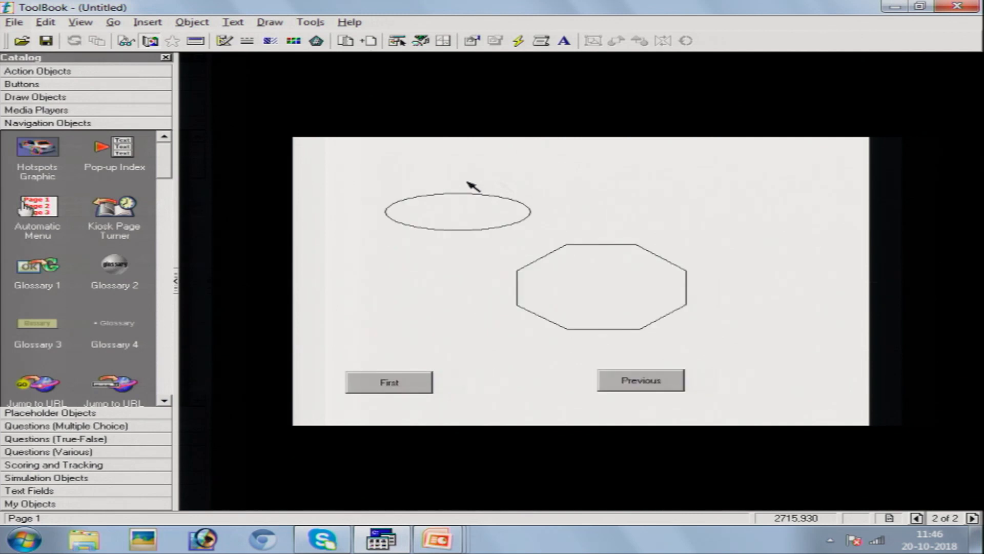
click(141, 25)
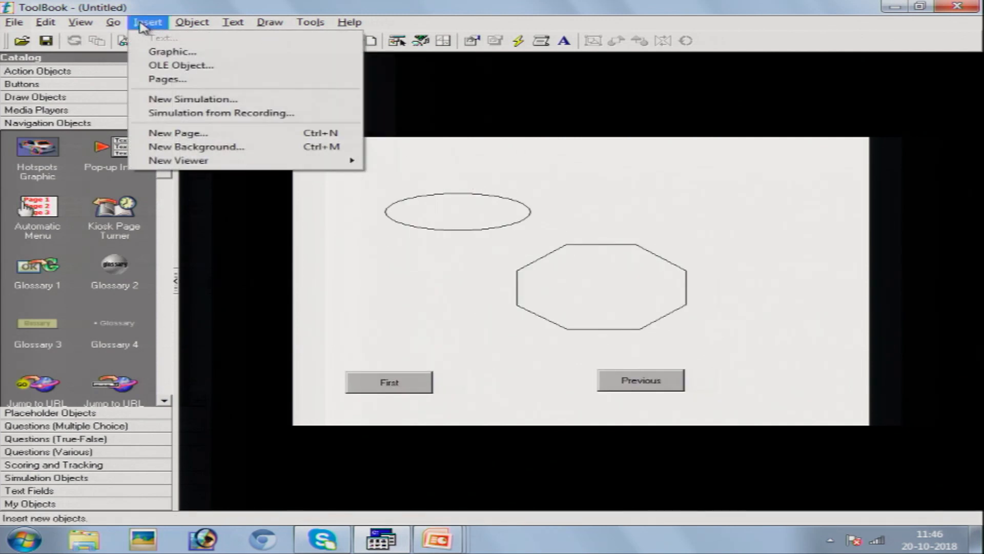
click(180, 134)
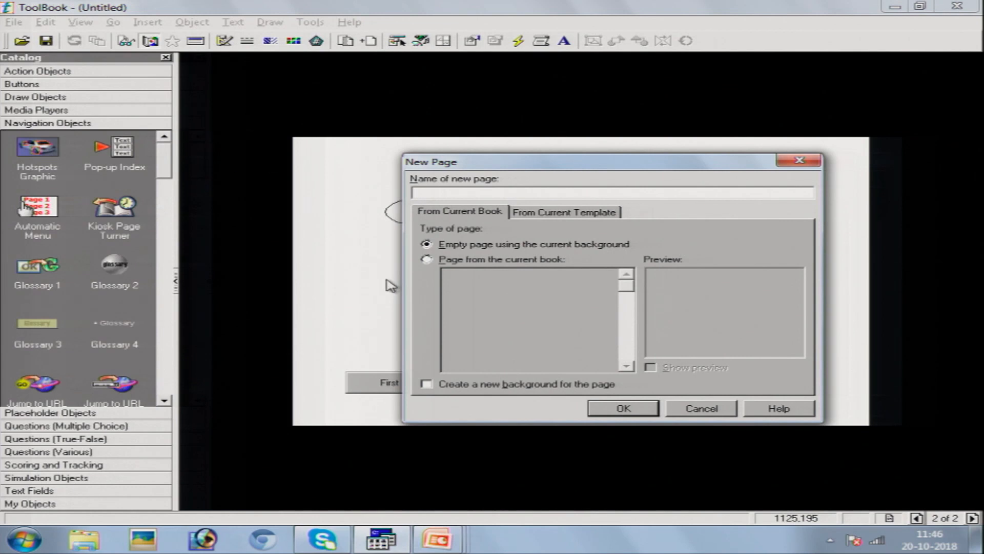
text(page2)
key(BackSpace)
text(3)
click(624, 408)
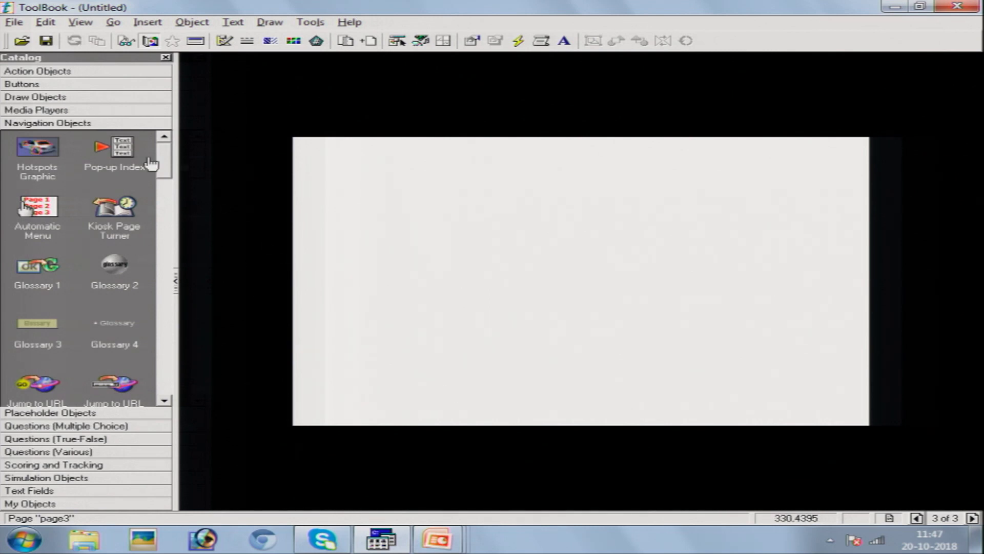
- Place a Pushbutton from the Buttons catalog on page3 and open its context menu
click(98, 85)
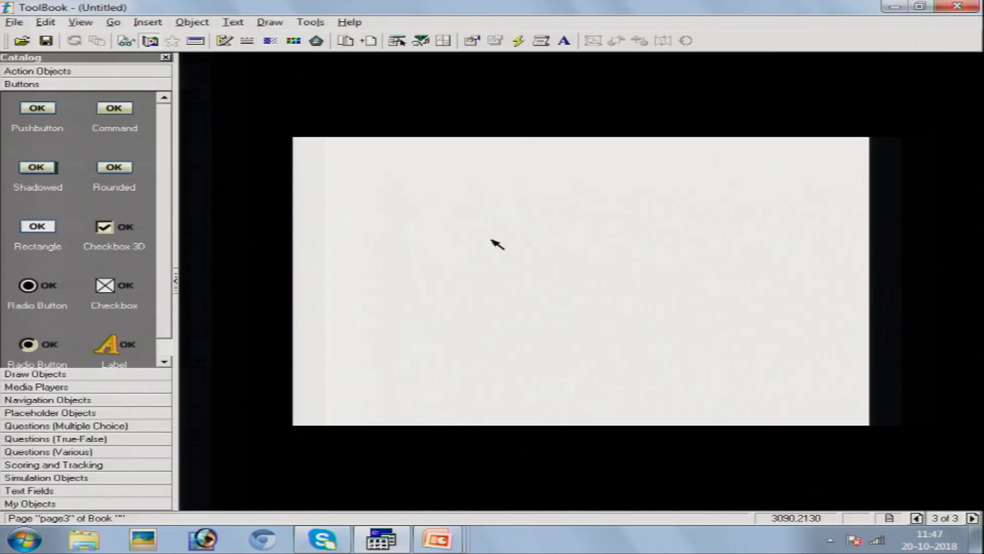
drag(31, 114, 510, 232)
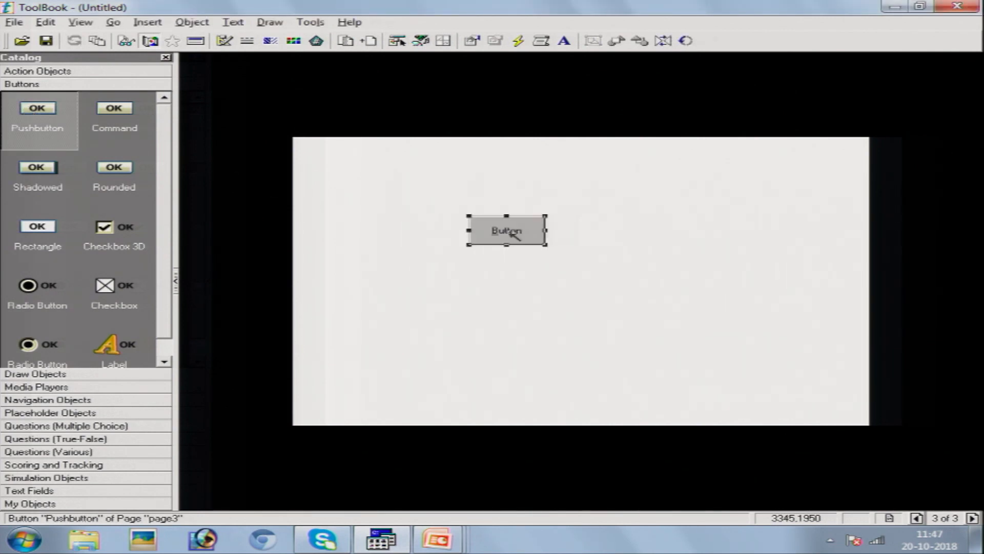
right_click(512, 235)
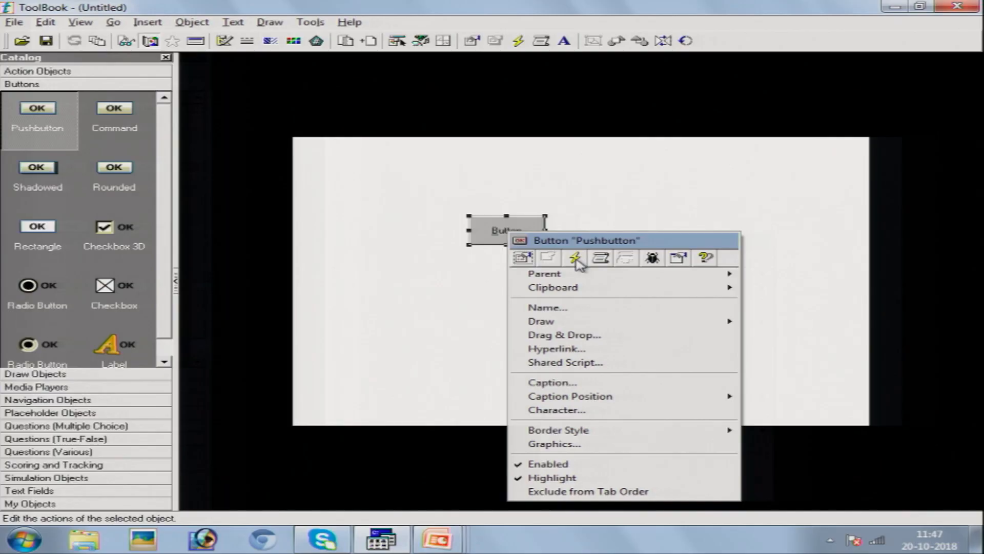
- Open the Actions Editor for the new pushbutton via its lightning icon
click(575, 258)
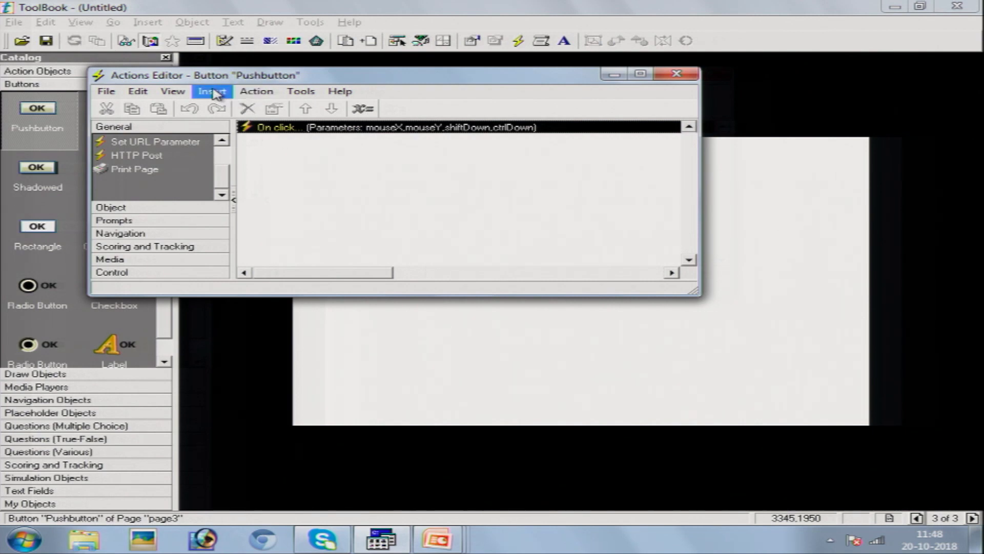
- Insert a Navigation > Go to Page action into the button's On click event
click(214, 94)
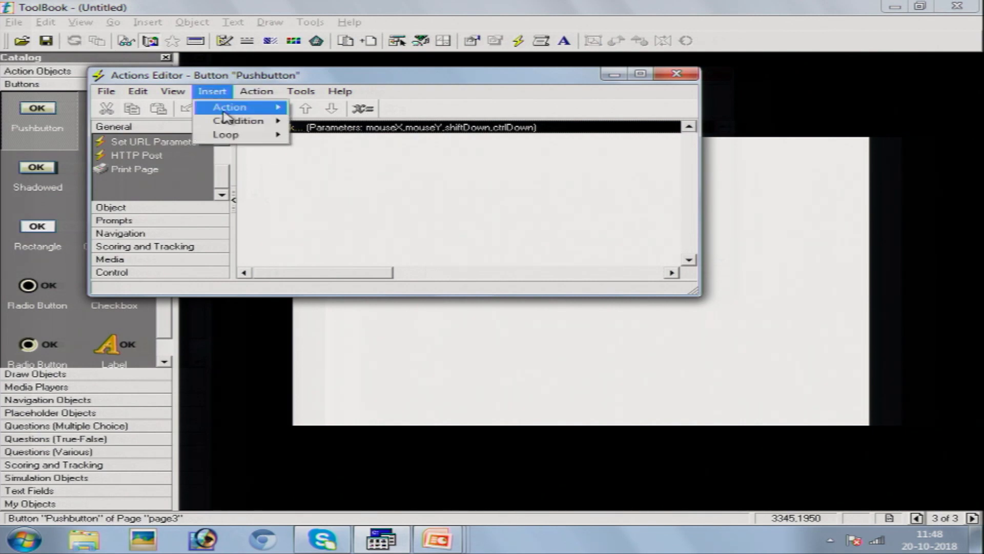
mouse_move(225, 113)
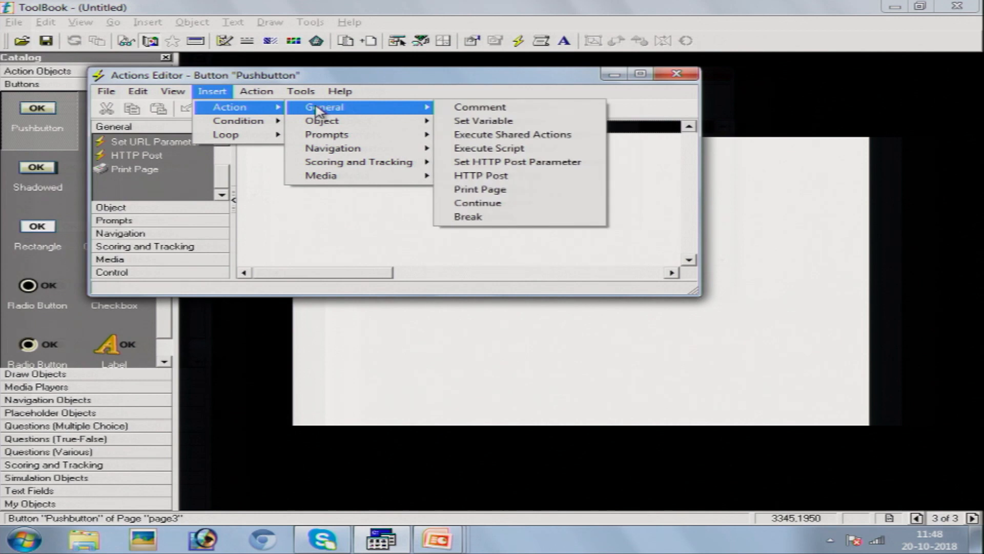
mouse_move(324, 152)
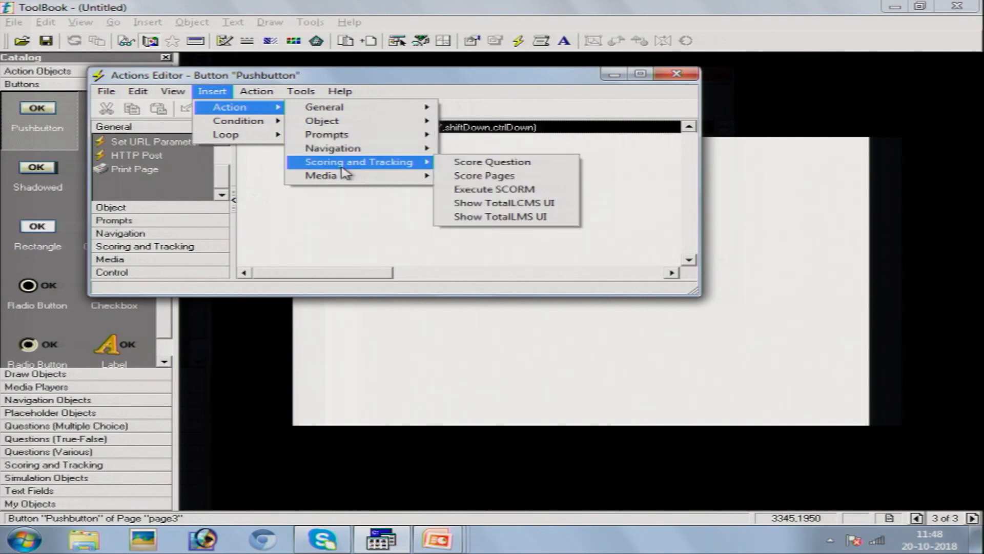
mouse_move(334, 182)
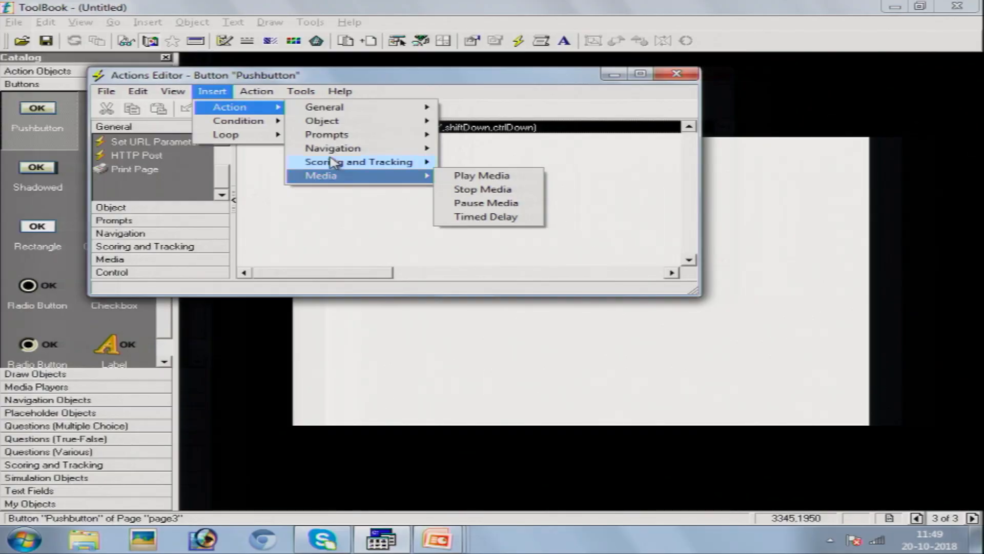
mouse_move(332, 154)
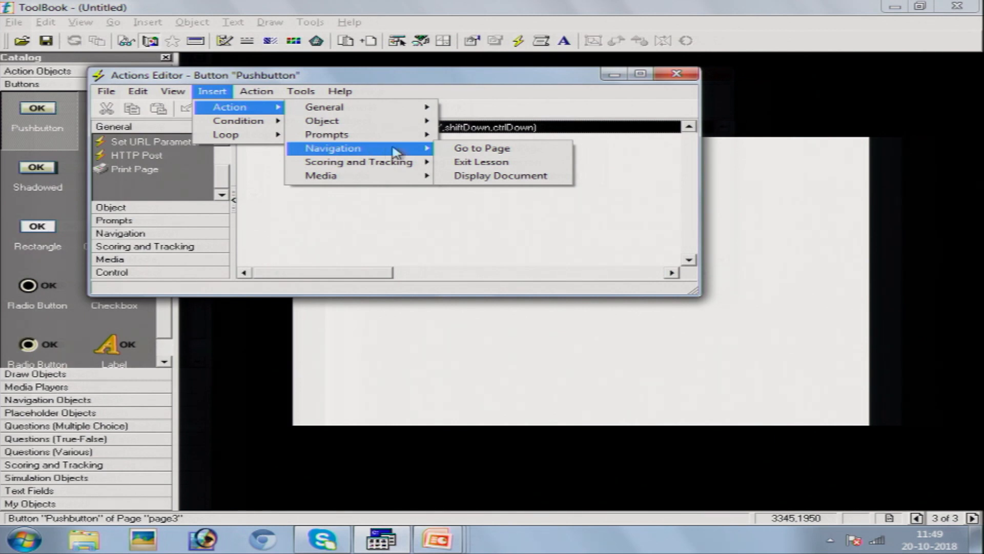
click(467, 149)
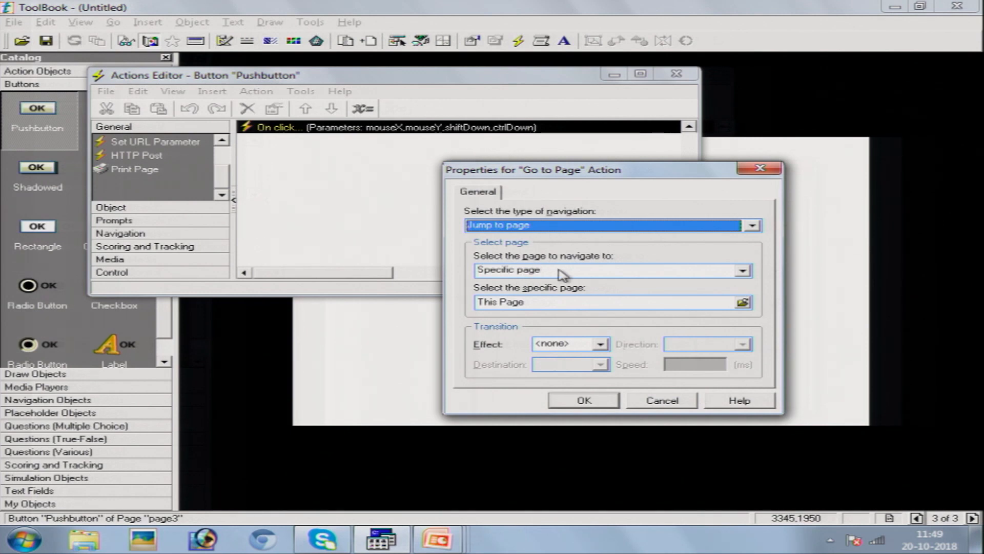
- Set the Go to Page target to First page of this book and confirm
click(742, 272)
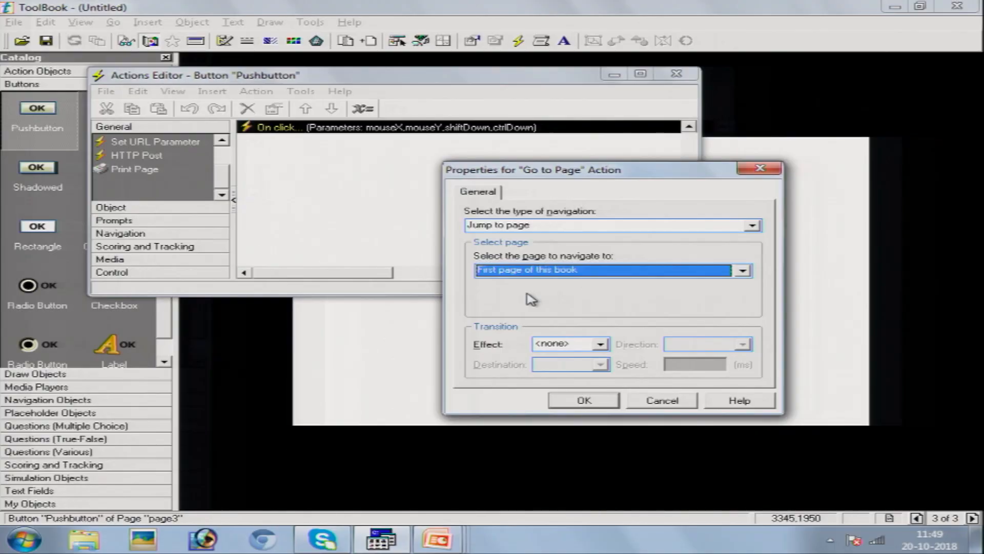
click(584, 401)
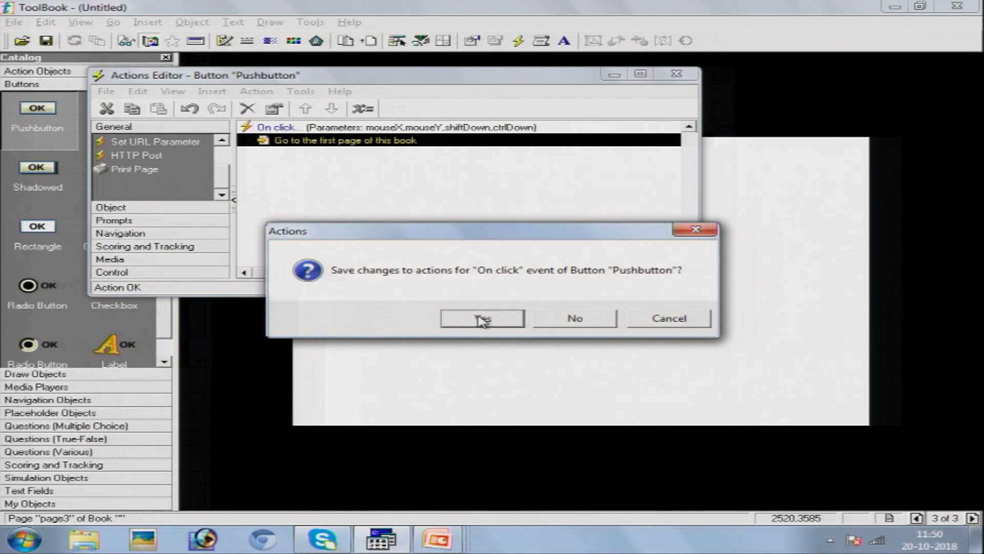
- Save the button's action changes and dismiss the Bind Runtime System Books prompt
click(483, 319)
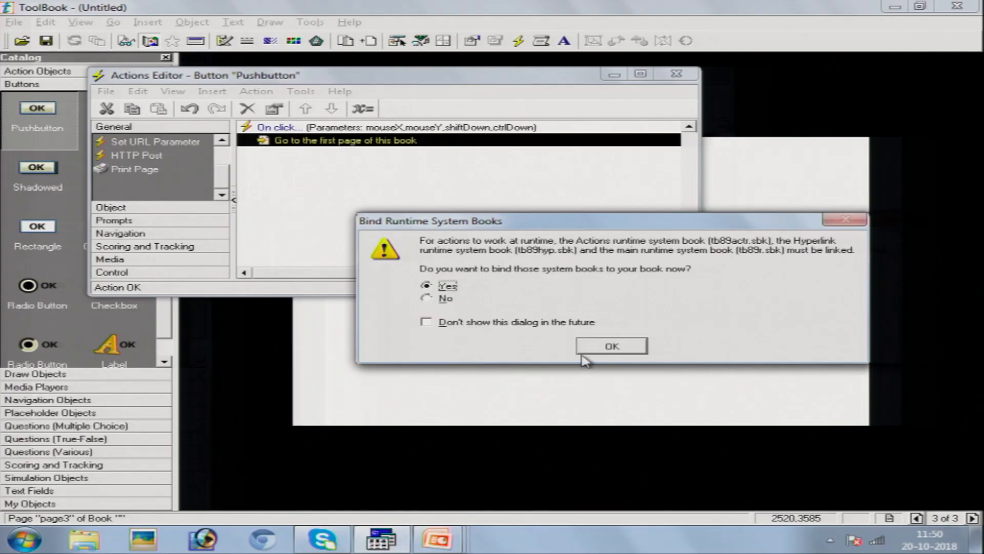
click(602, 344)
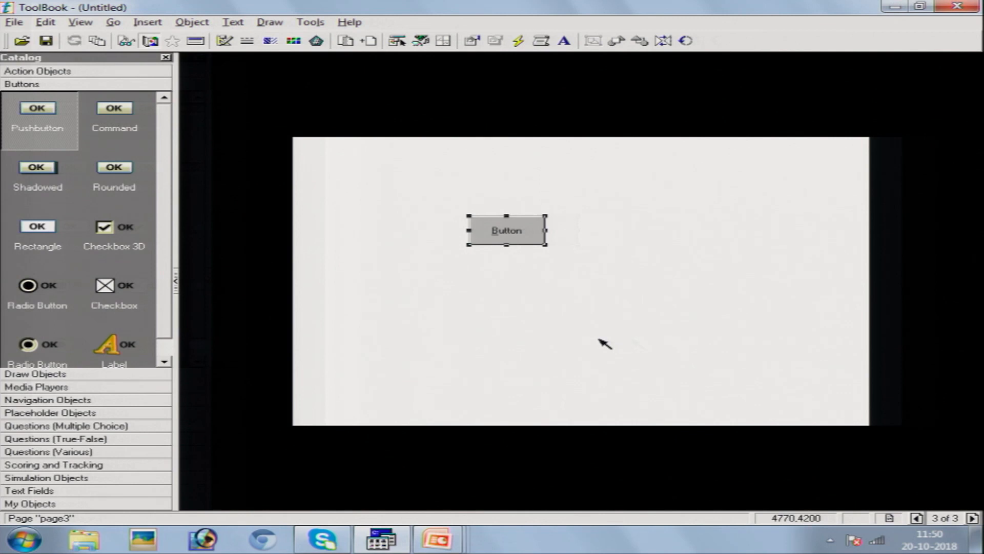
- Test page3's button and the navigation buttons in Reader mode, then switch back to Author mode
click(85, 24)
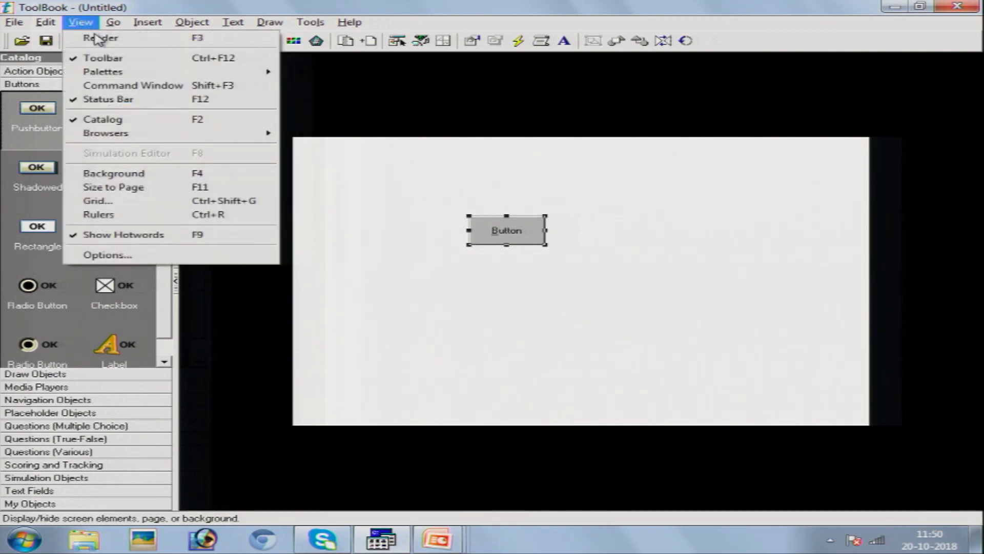
click(96, 37)
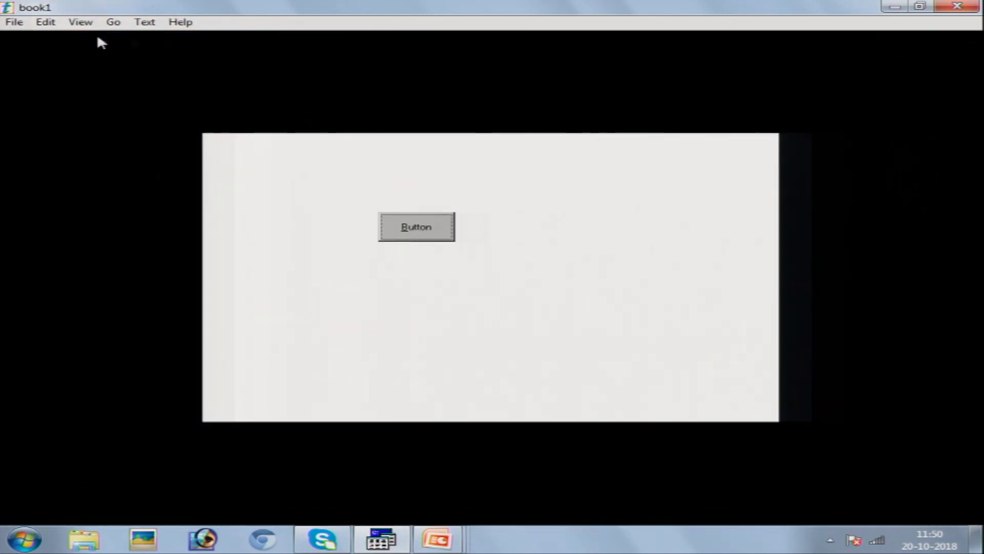
click(410, 229)
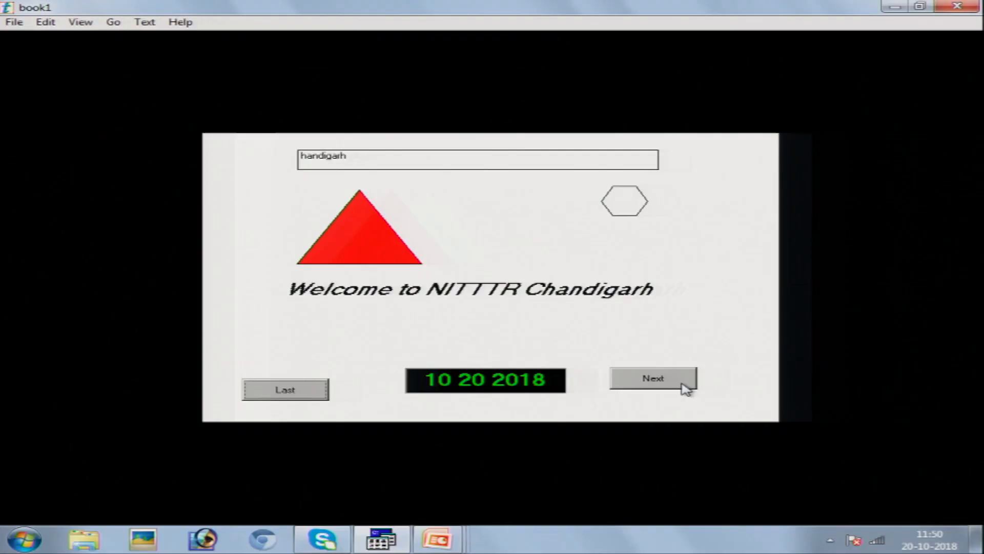
click(681, 386)
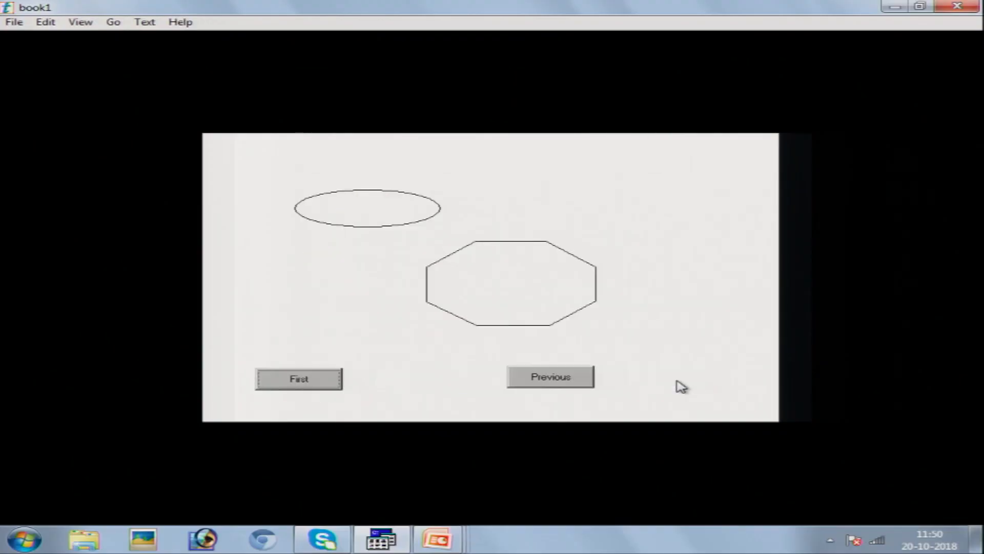
click(326, 386)
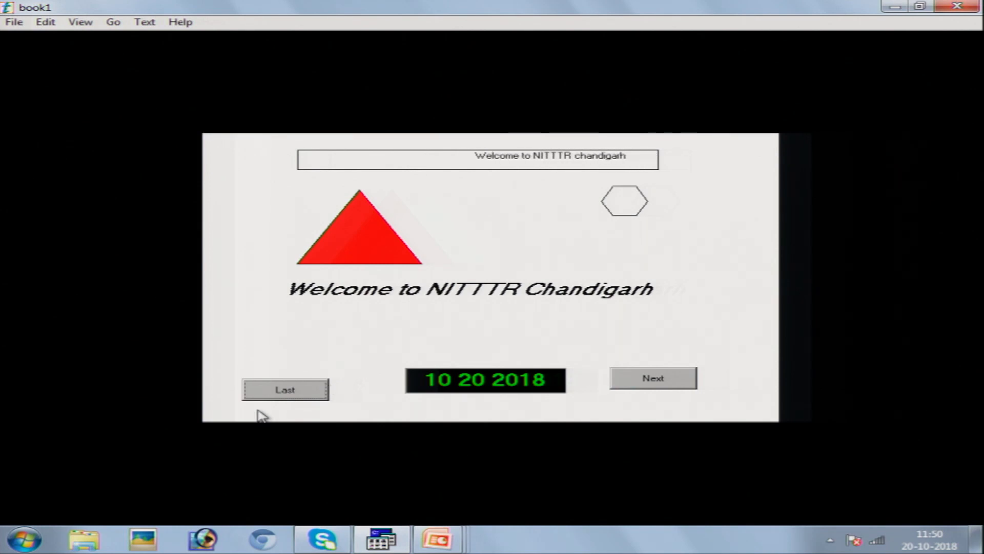
click(285, 393)
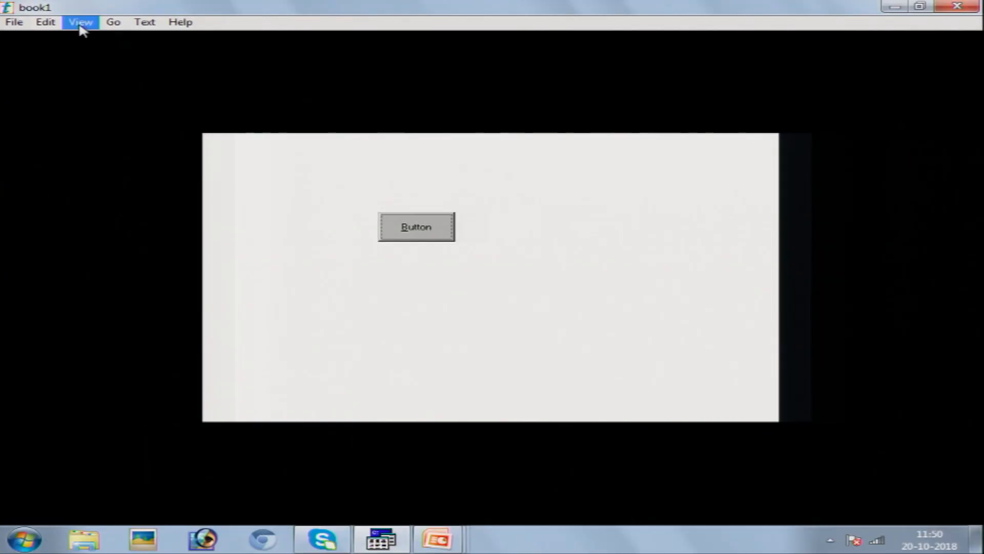
click(81, 22)
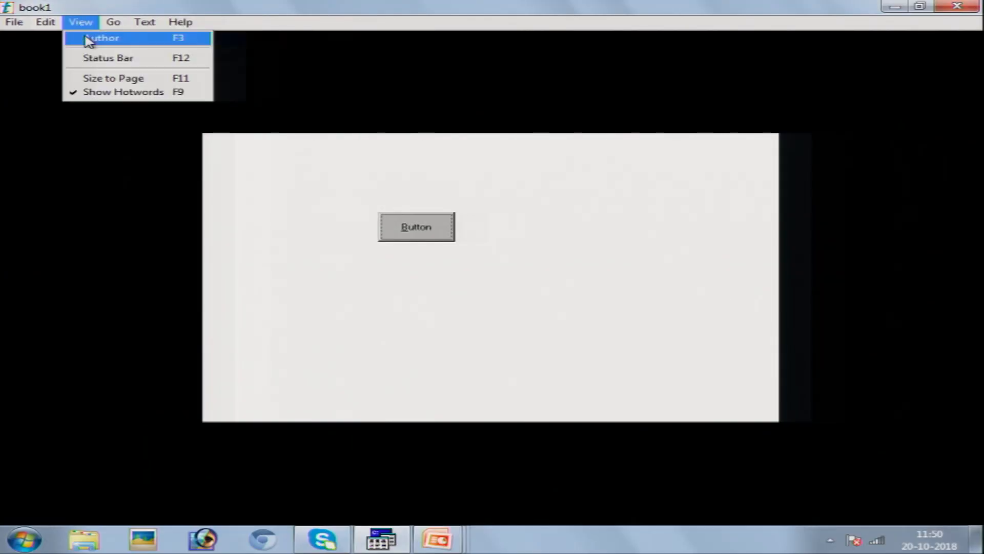
click(90, 39)
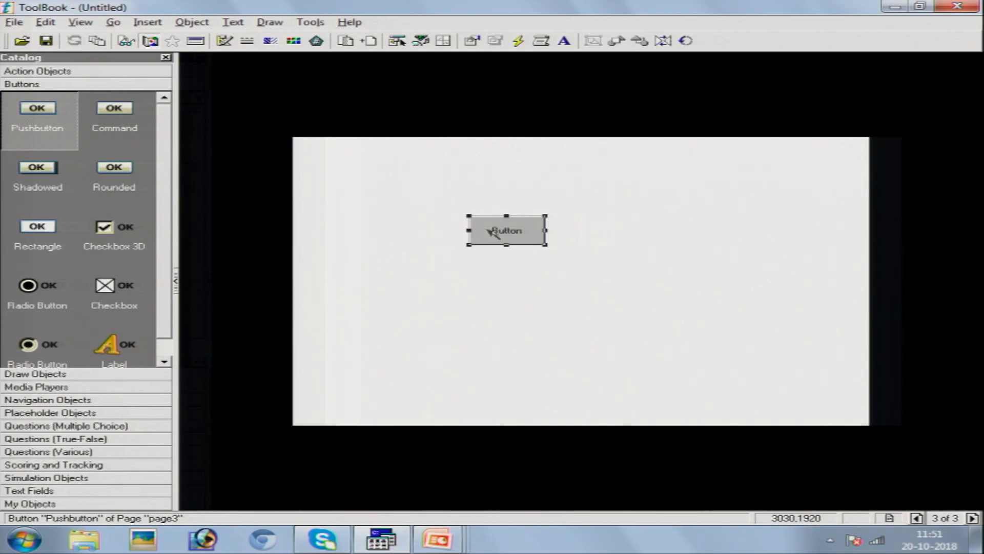
- Delete the placeholder push button from page 3 and expand the Multiple Choice question templates
key(Delete)
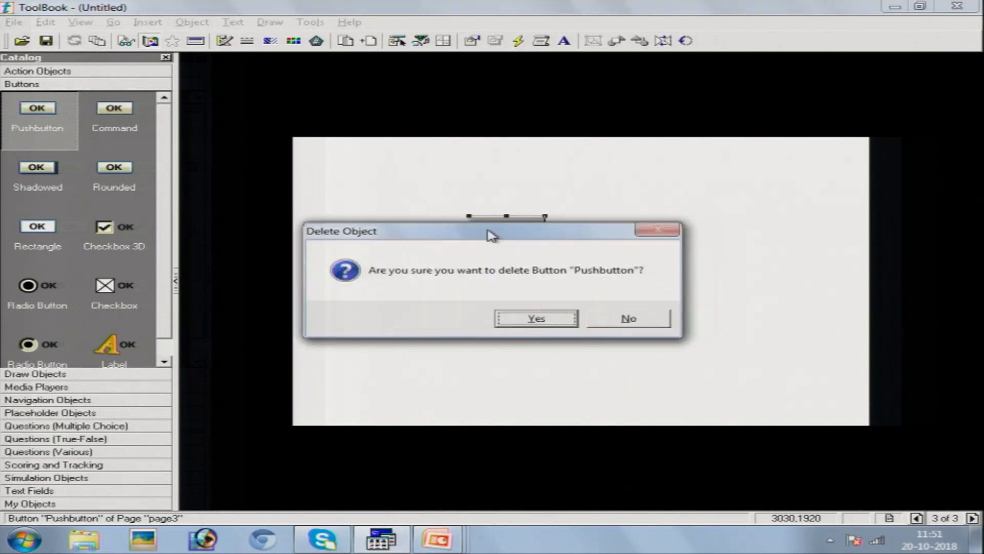
click(537, 319)
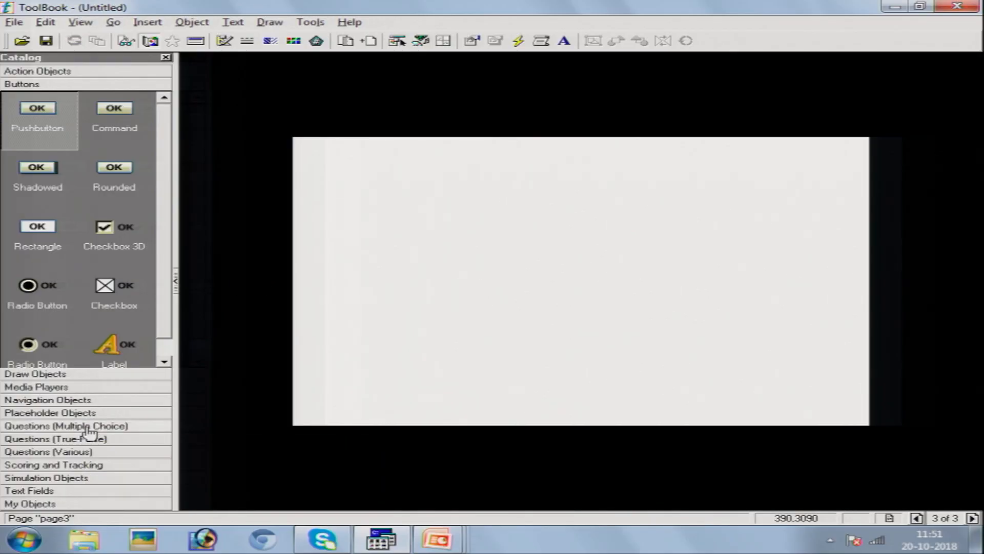
click(88, 426)
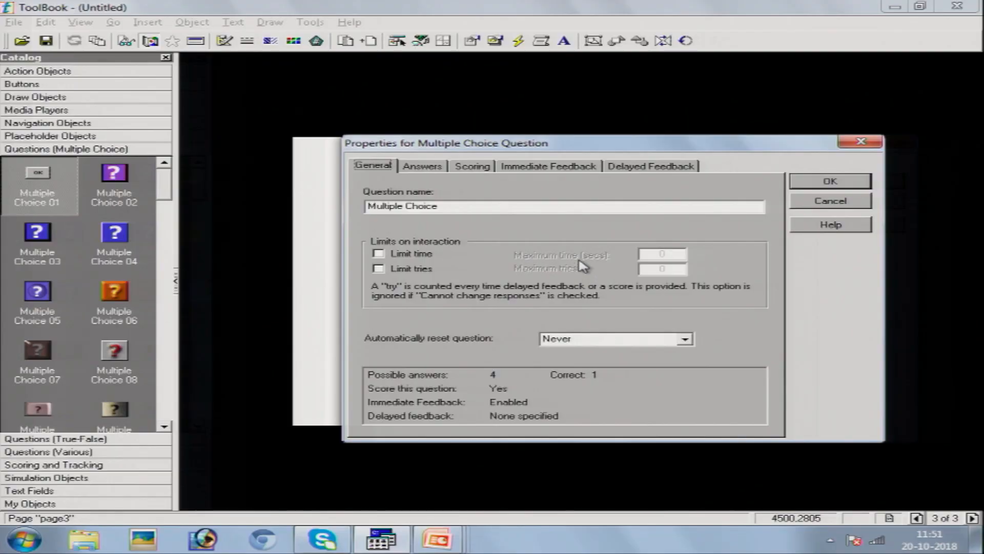
- Rename the first two answer choices to Assam and Bihar
click(423, 167)
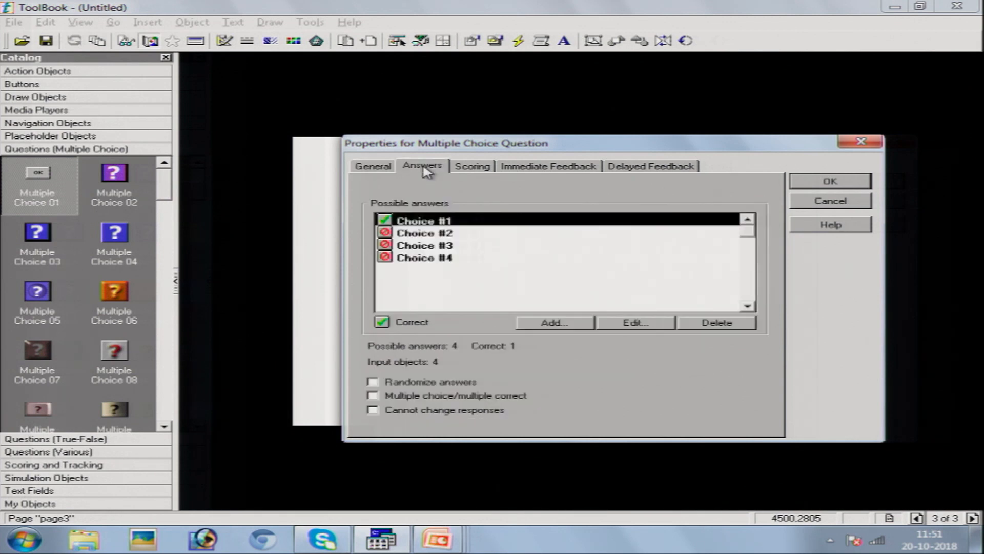
double_click(460, 221)
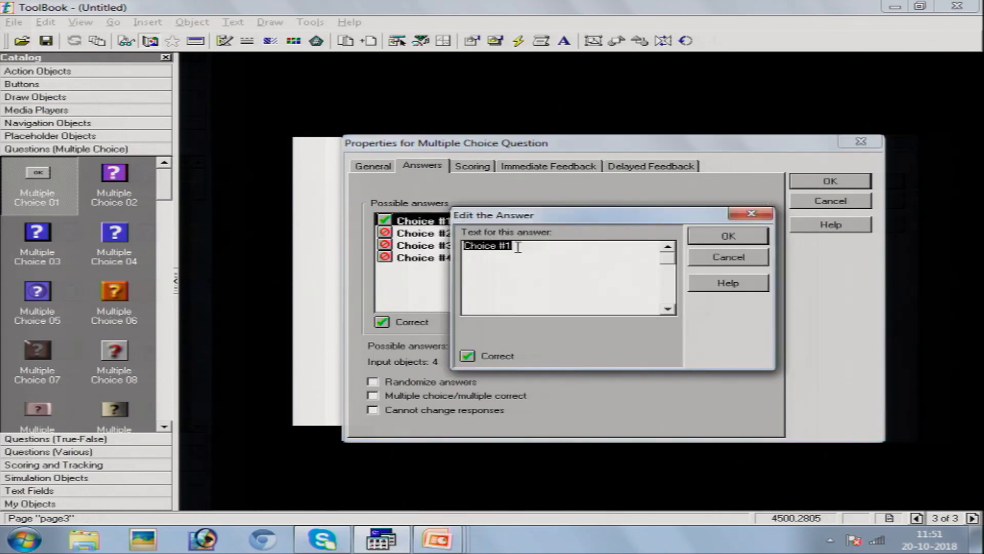
text(Assam)
click(726, 241)
click(444, 234)
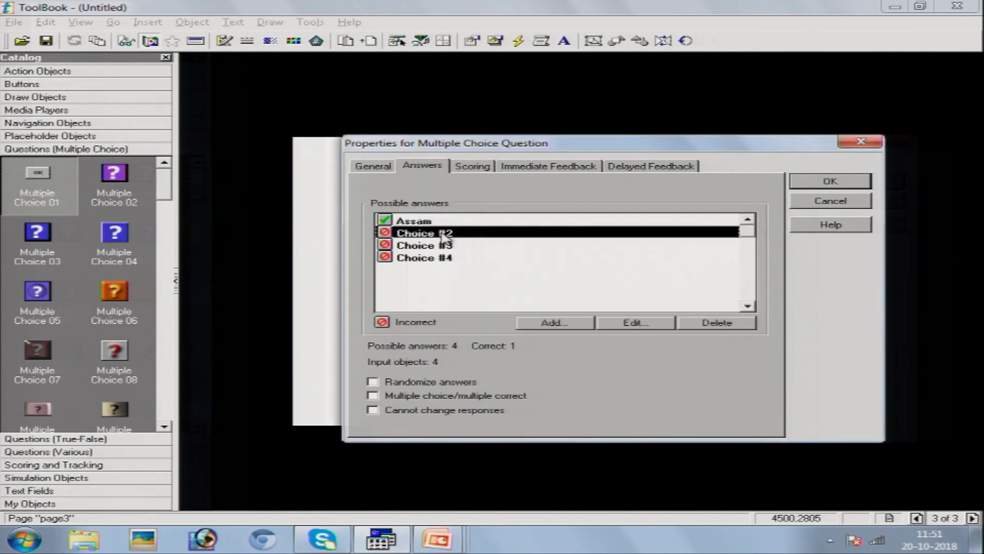
double_click(444, 234)
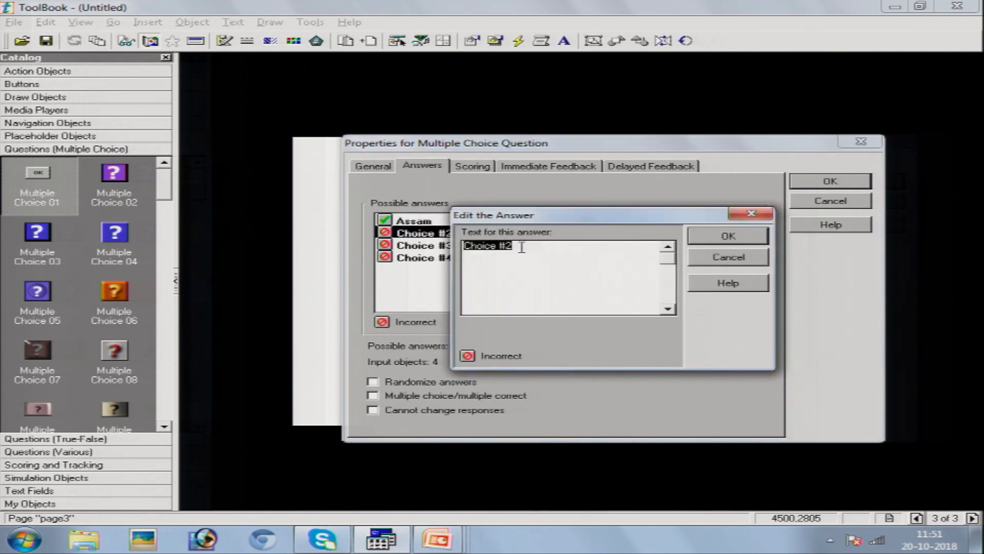
text(Bihar)
click(705, 238)
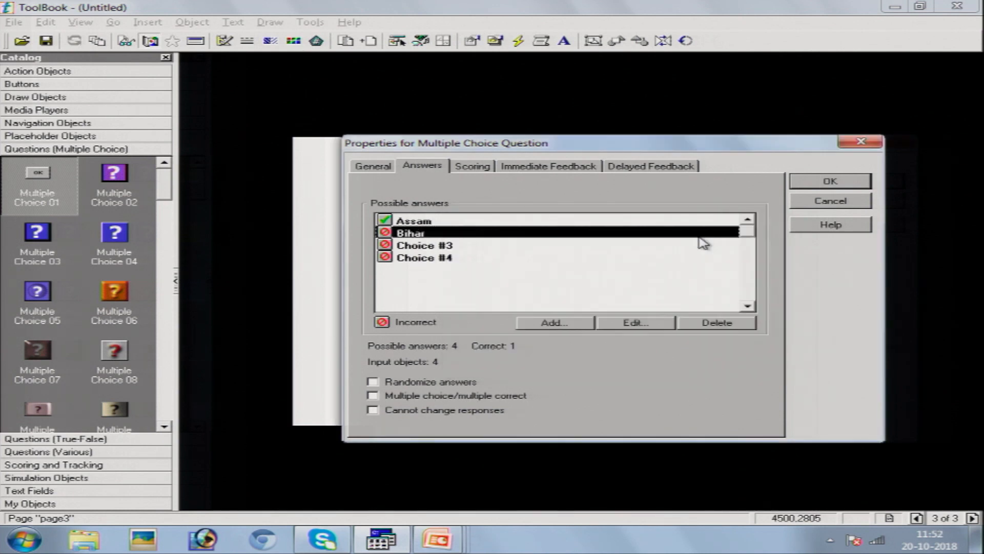
- Rename the third and fourth answer choices to Kolkata and Chandigarh
click(440, 246)
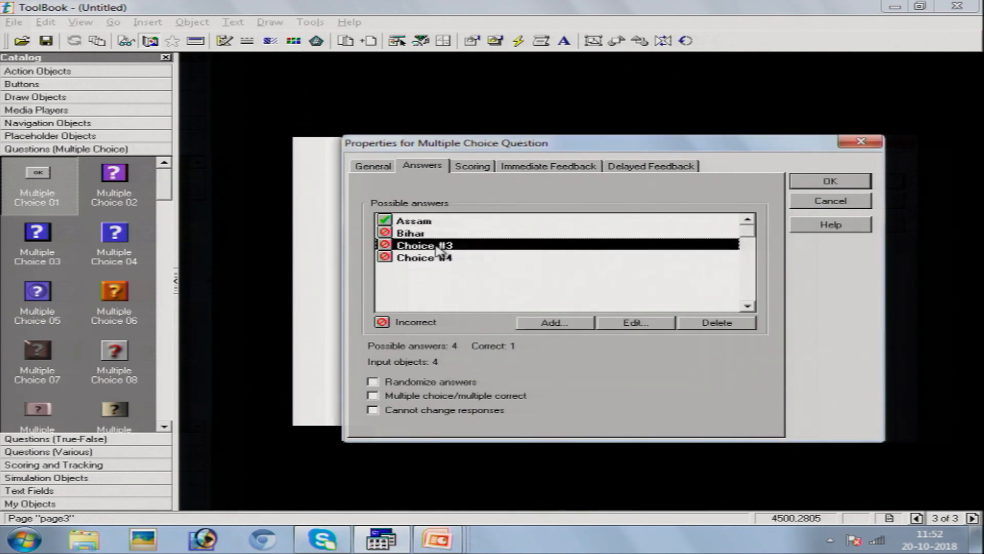
double_click(440, 246)
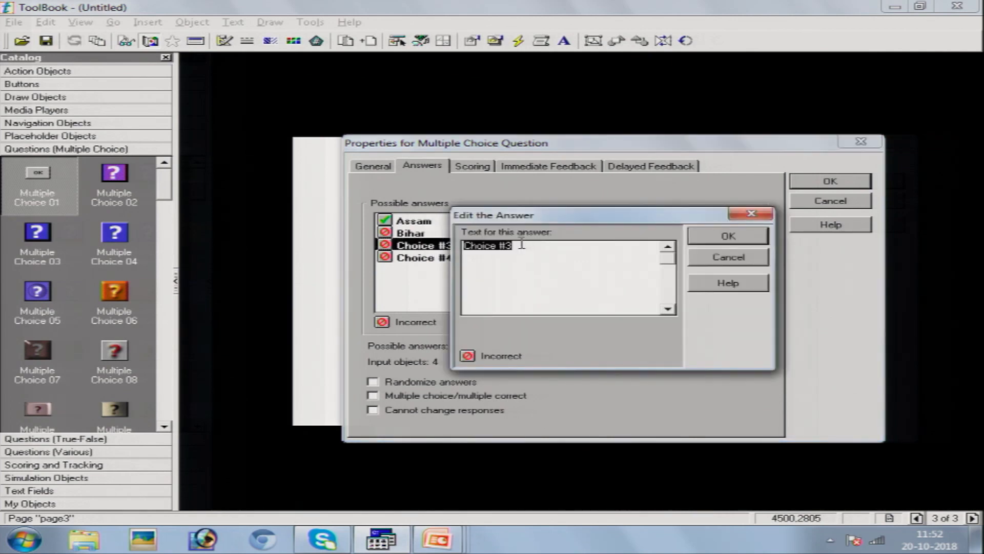
text(Kolkata)
click(718, 236)
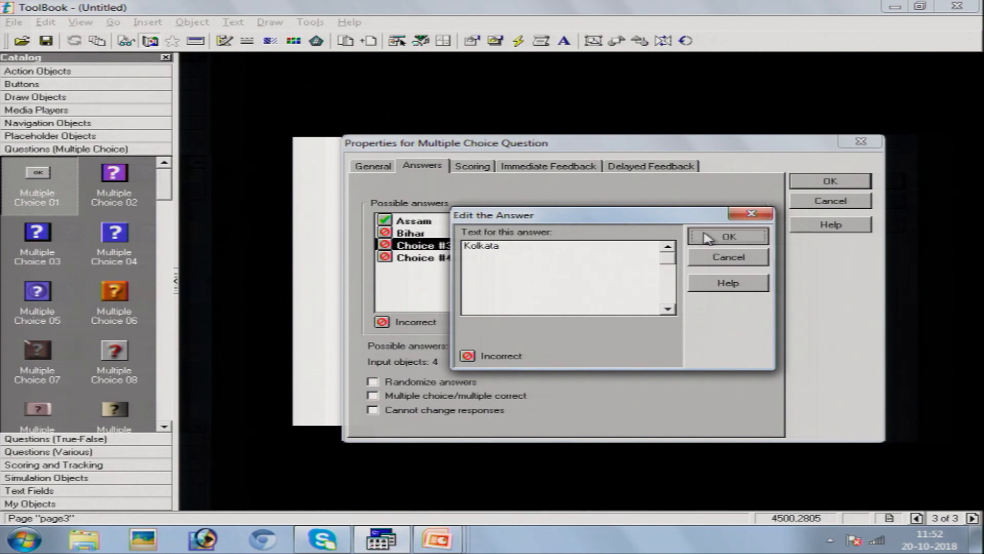
click(421, 258)
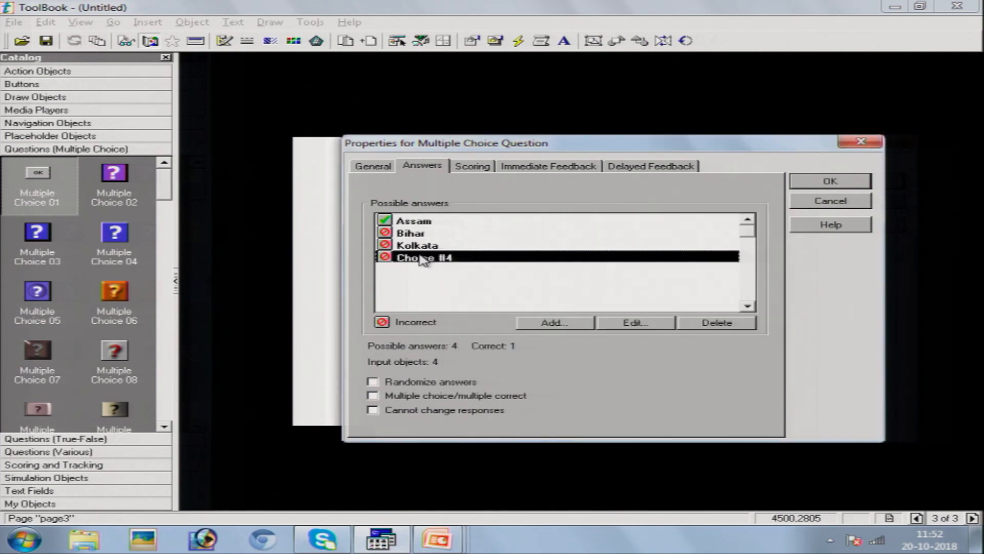
double_click(422, 258)
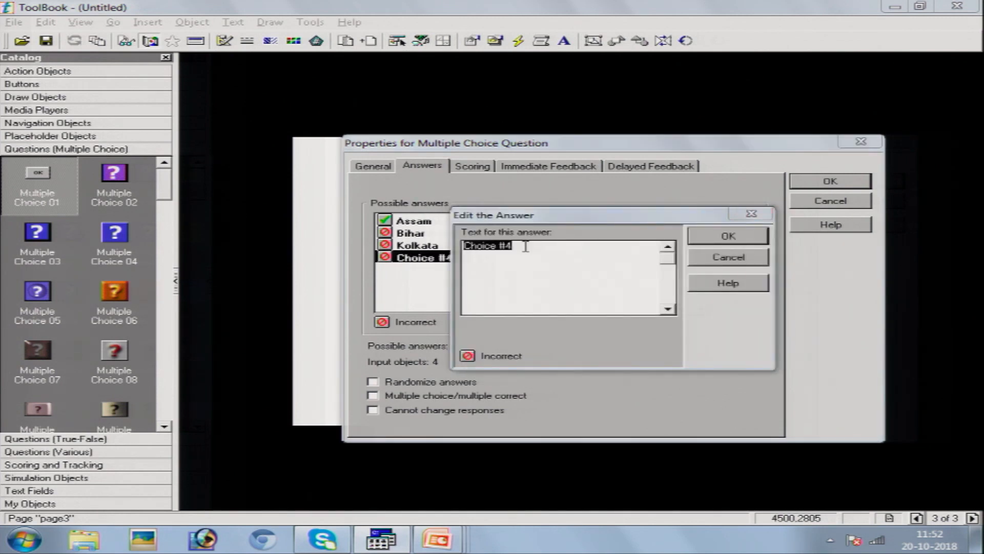
text(Chandigarh)
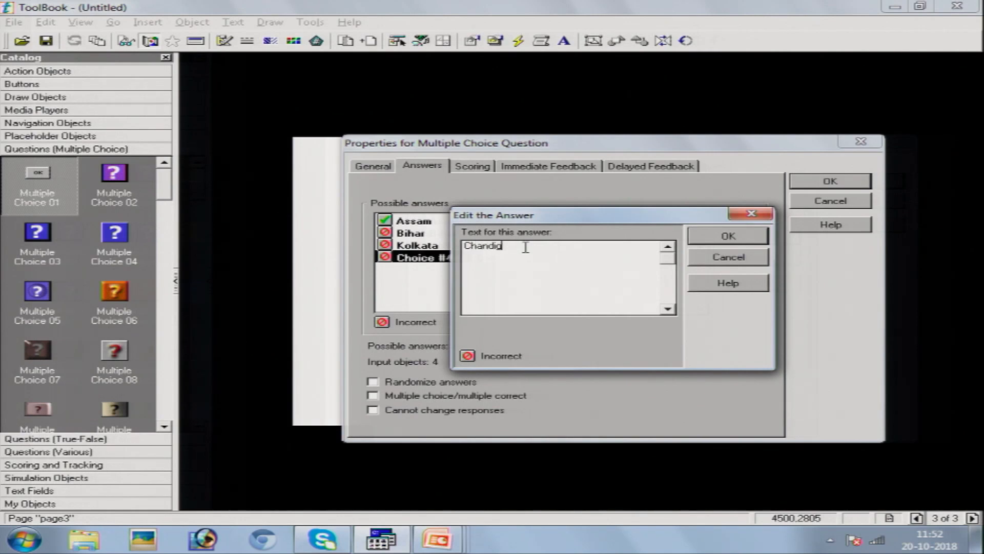
click(710, 237)
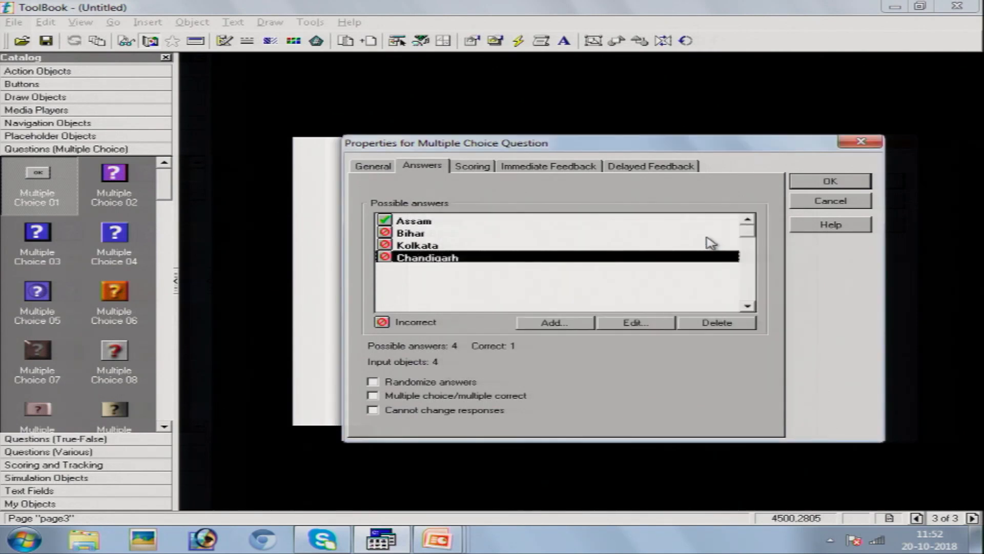
click(470, 167)
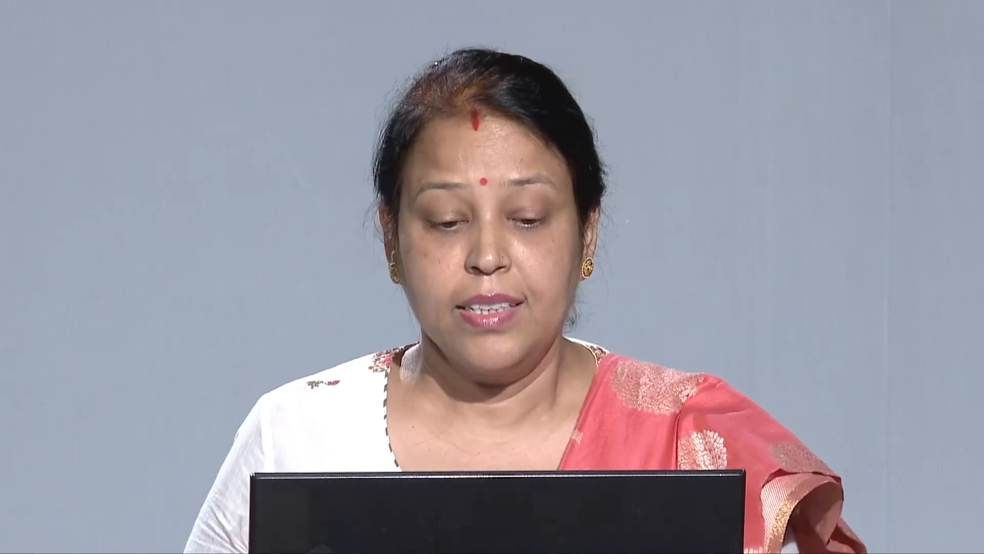
- Score Chandigarh as the only correct answer, with Assam and Bihar marked incorrect
click(385, 222)
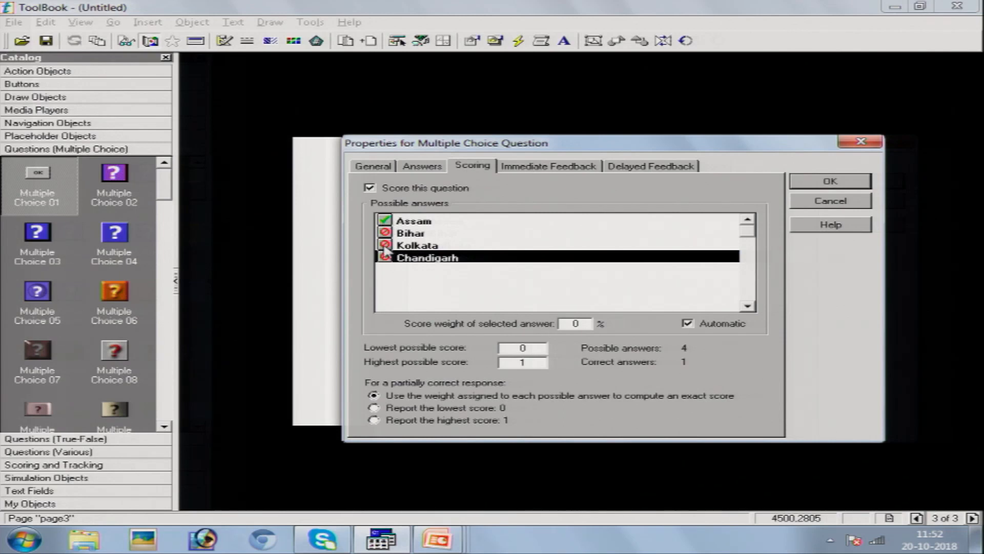
click(385, 234)
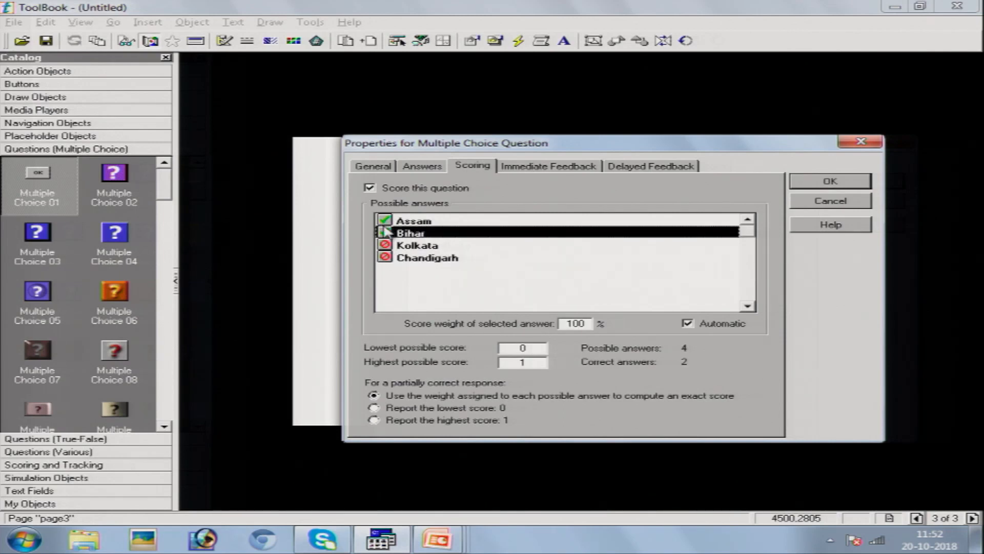
click(385, 221)
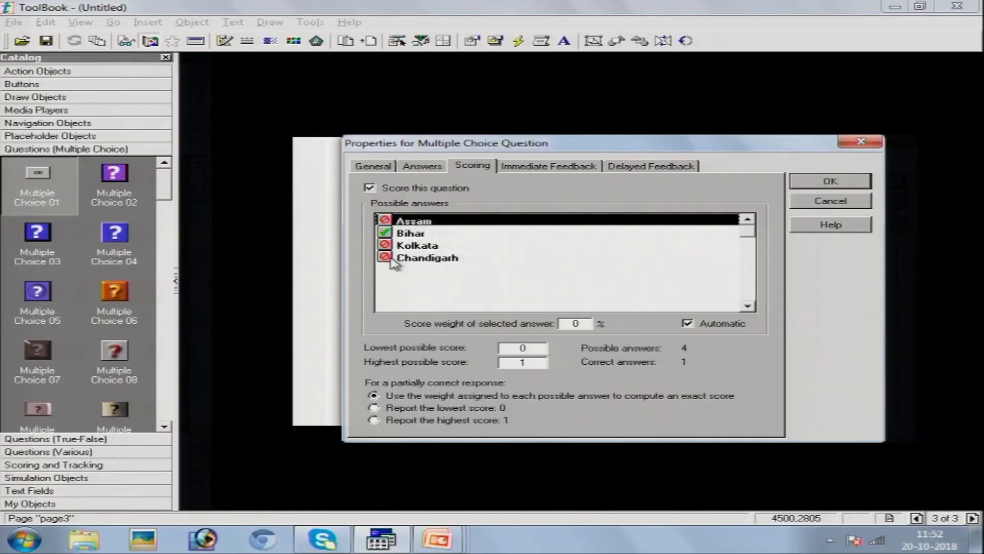
click(385, 257)
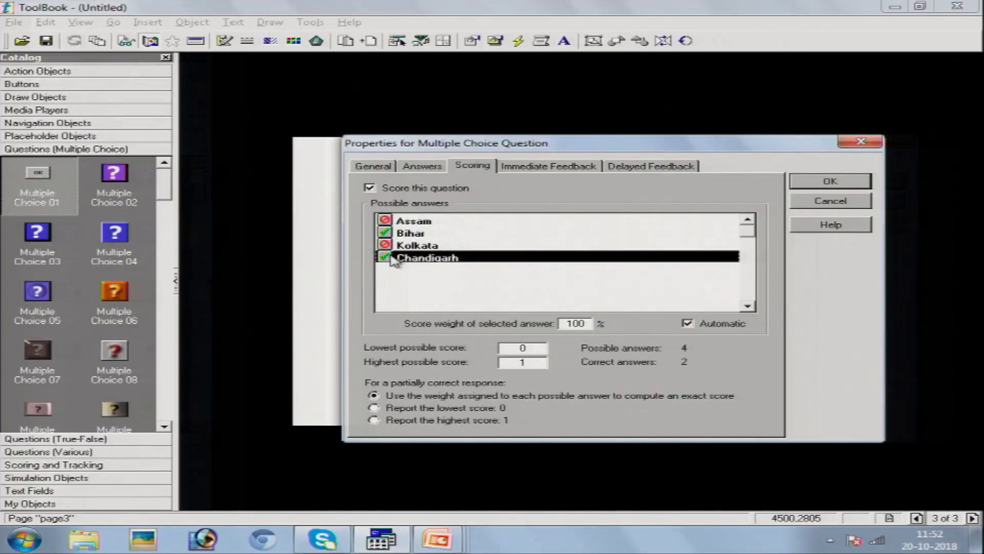
click(385, 232)
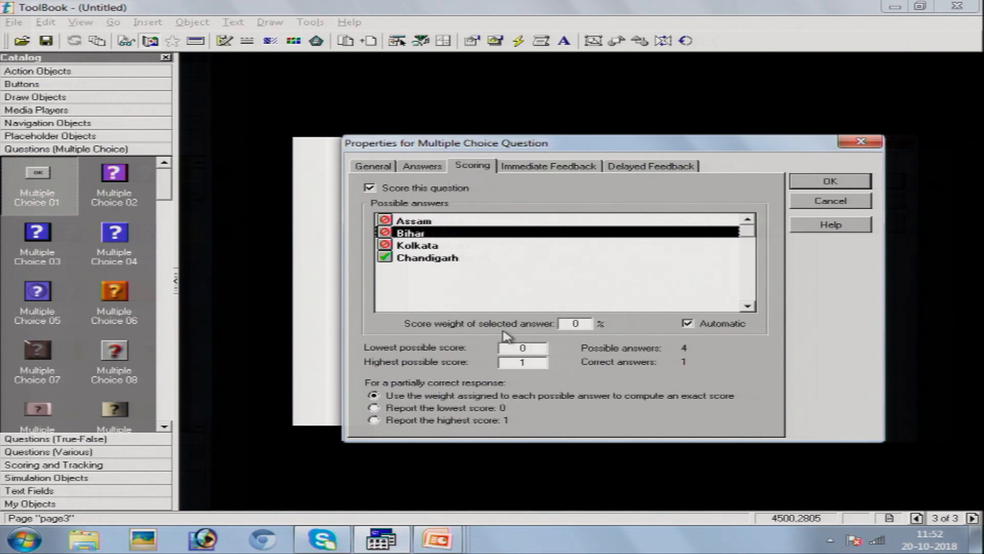
click(548, 167)
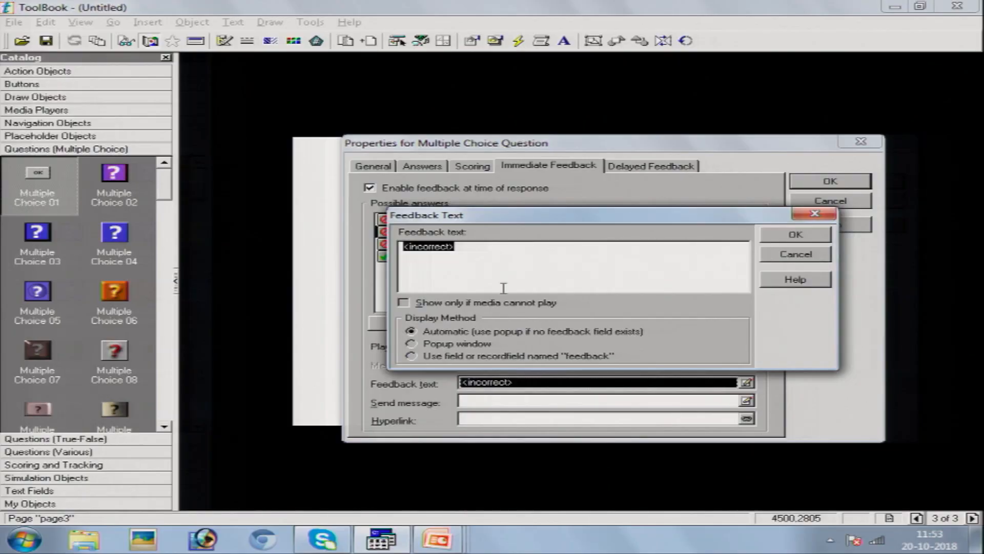
- Delete the default <incorrect> feedback text from the first answers, including Assam's
key(Delete)
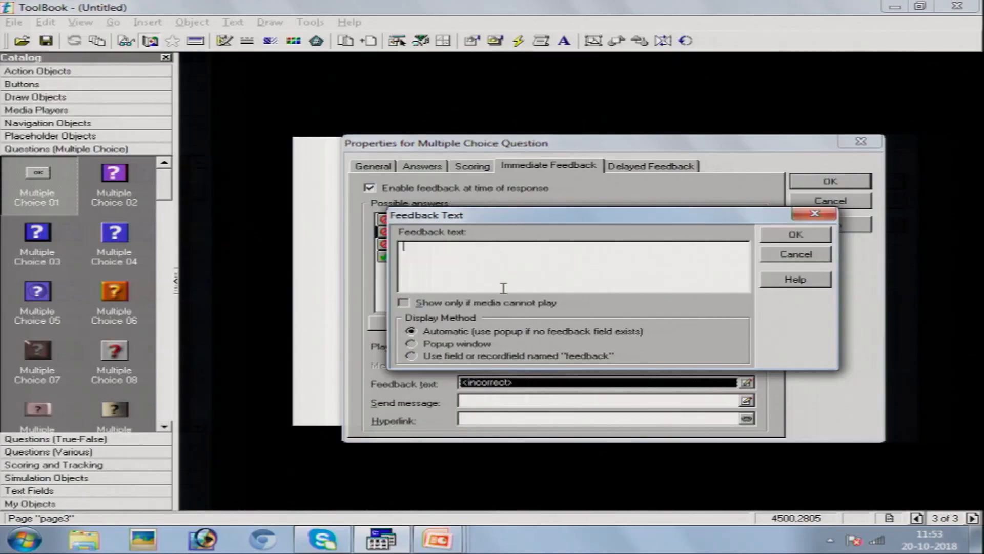
click(795, 234)
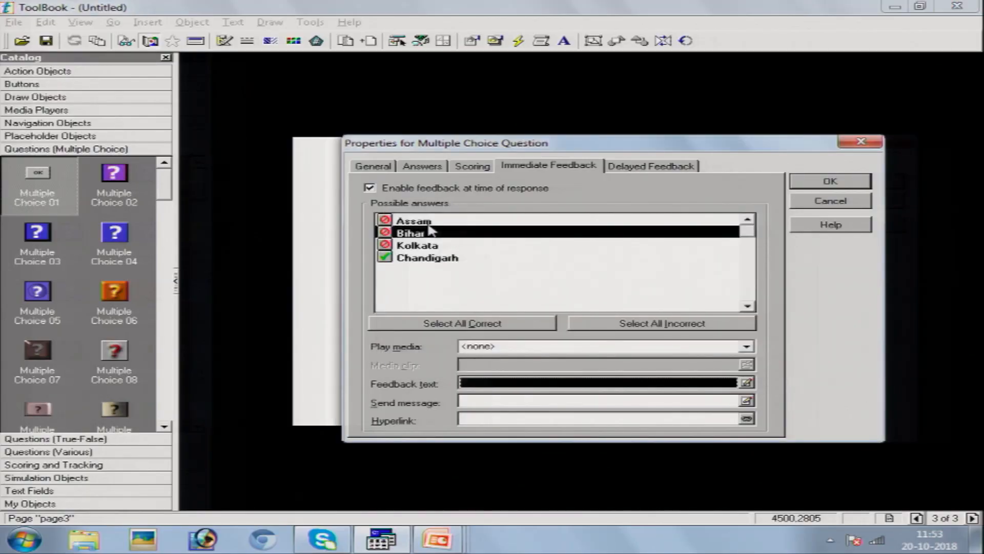
double_click(431, 224)
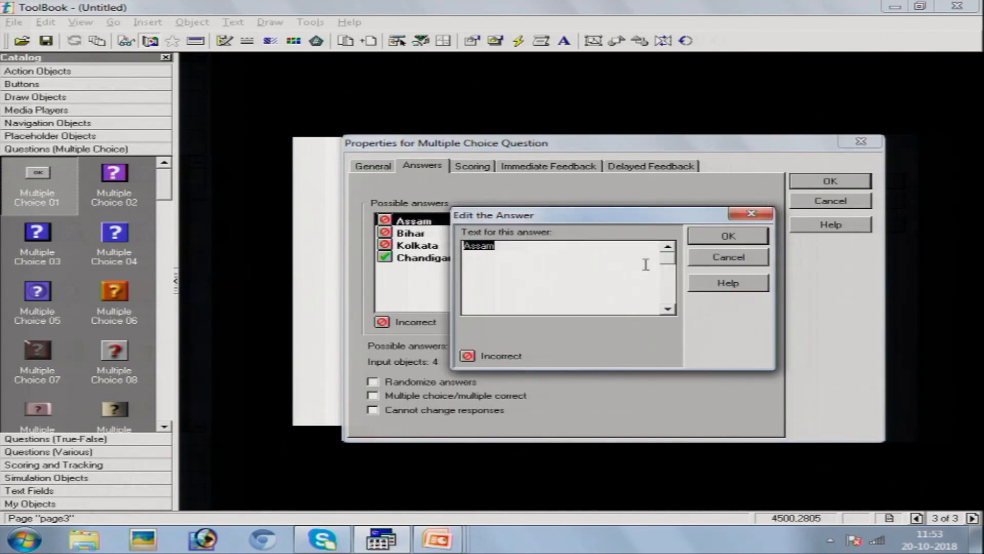
click(727, 257)
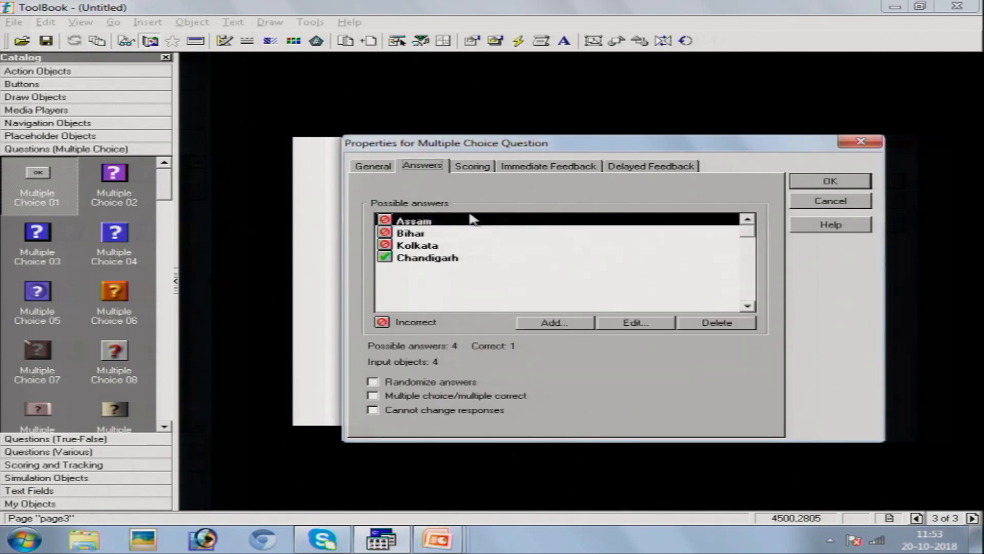
click(528, 166)
click(524, 384)
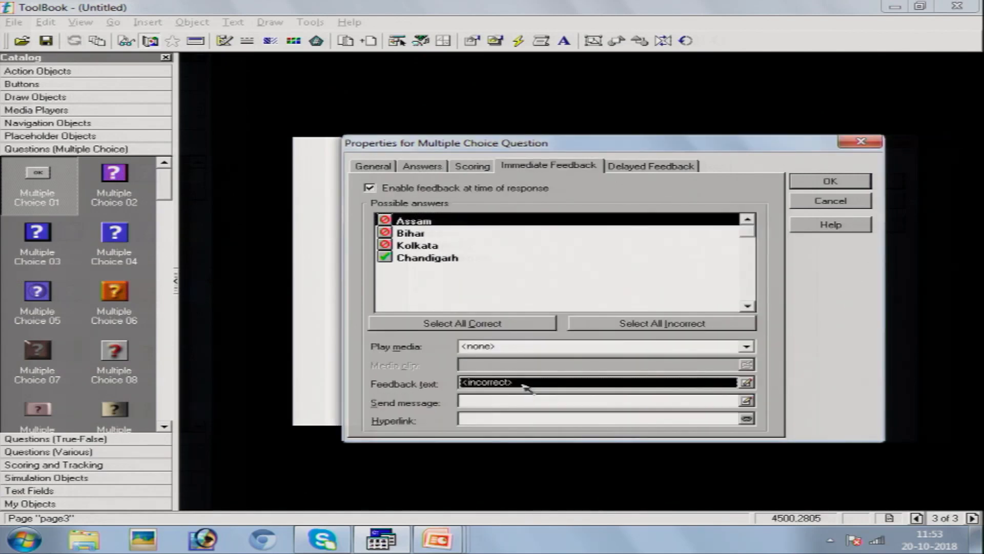
double_click(524, 385)
key(Delete)
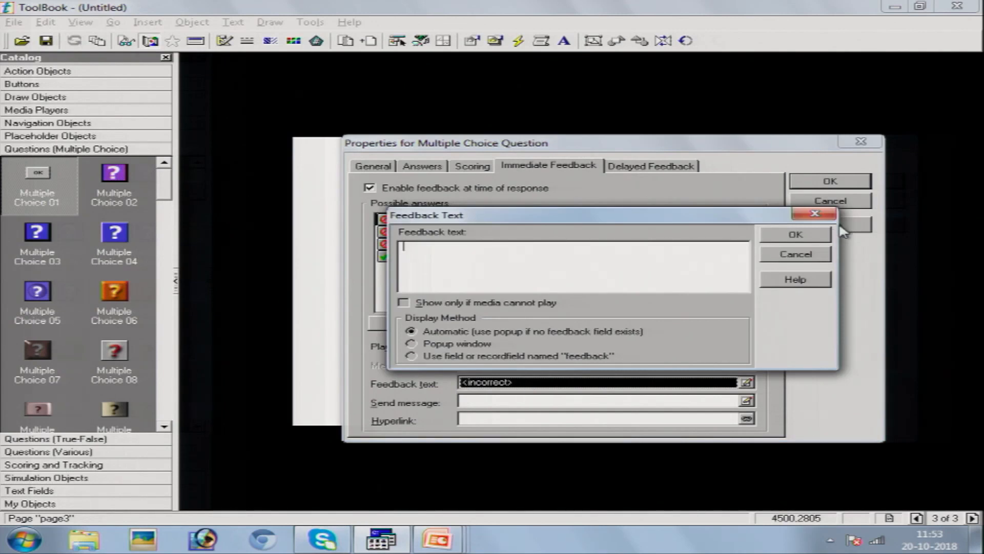
click(808, 236)
- Clear Kolkata's <incorrect> feedback, leave Chandigarh's empty, and apply the question settings
click(439, 246)
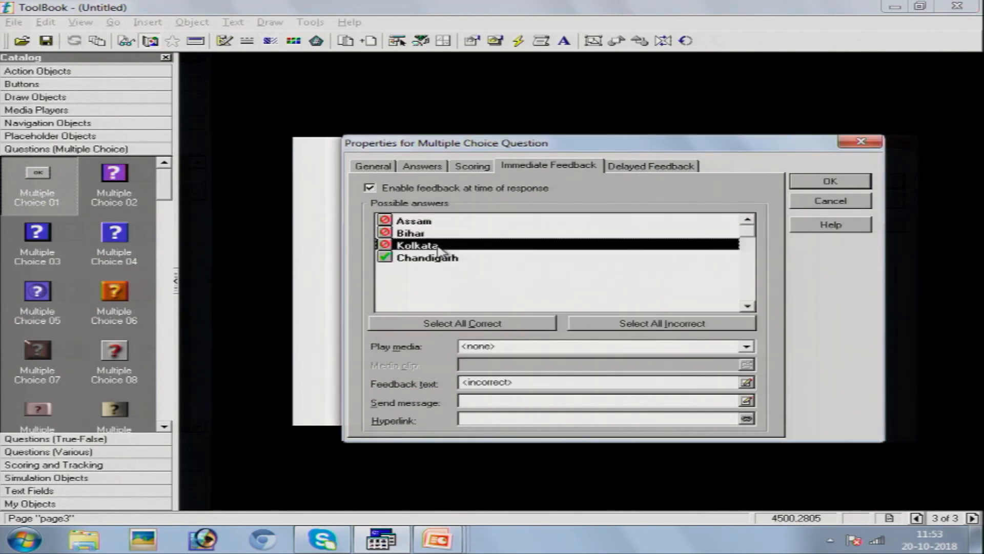
double_click(524, 389)
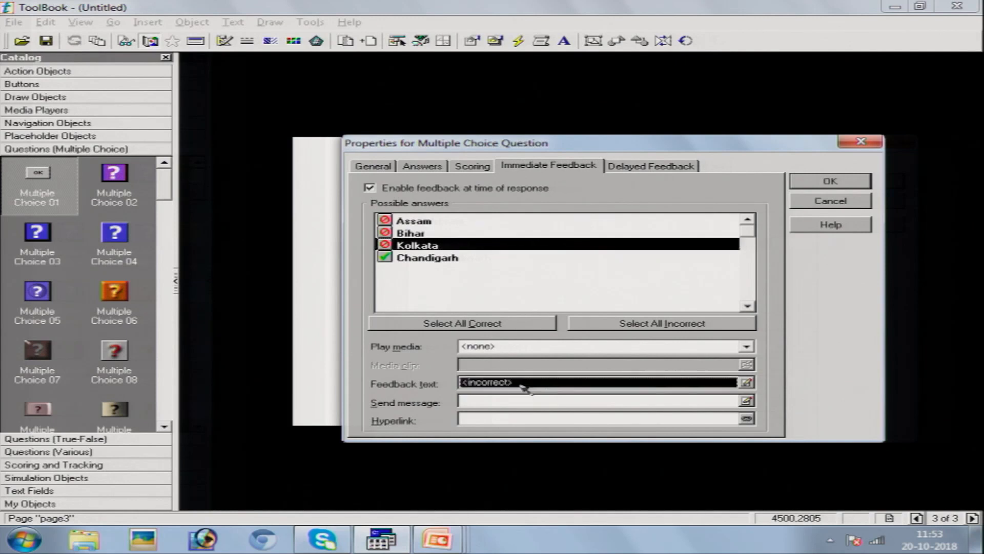
key(Delete)
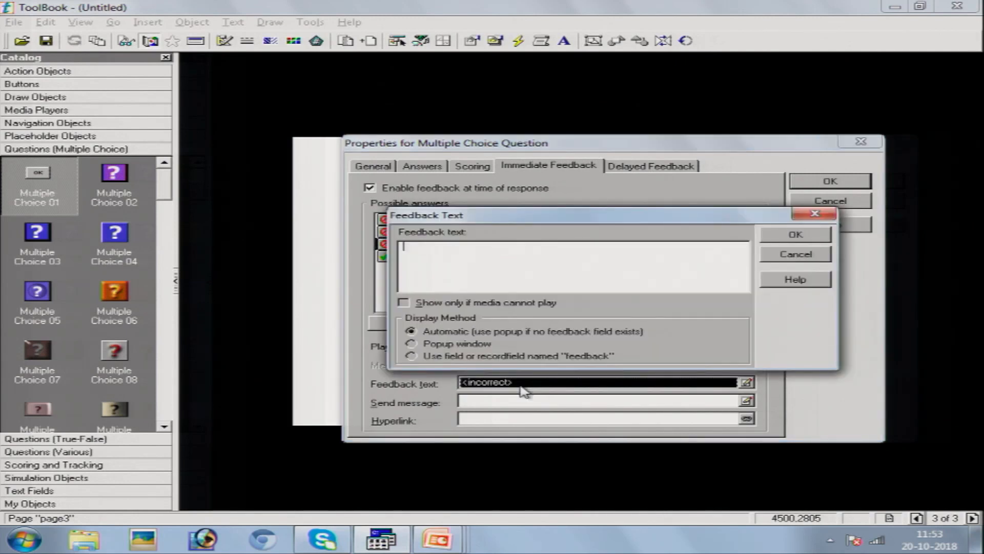
click(773, 240)
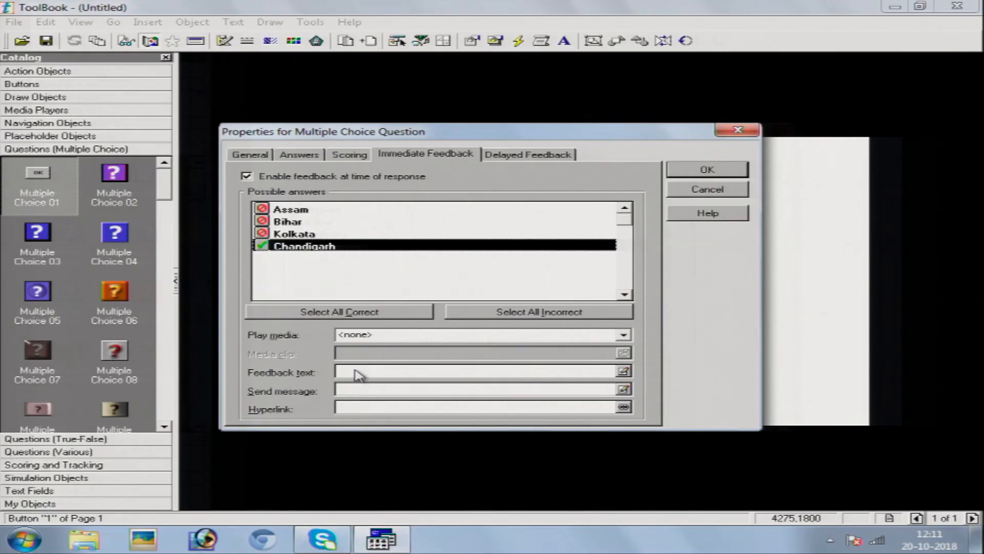
double_click(358, 376)
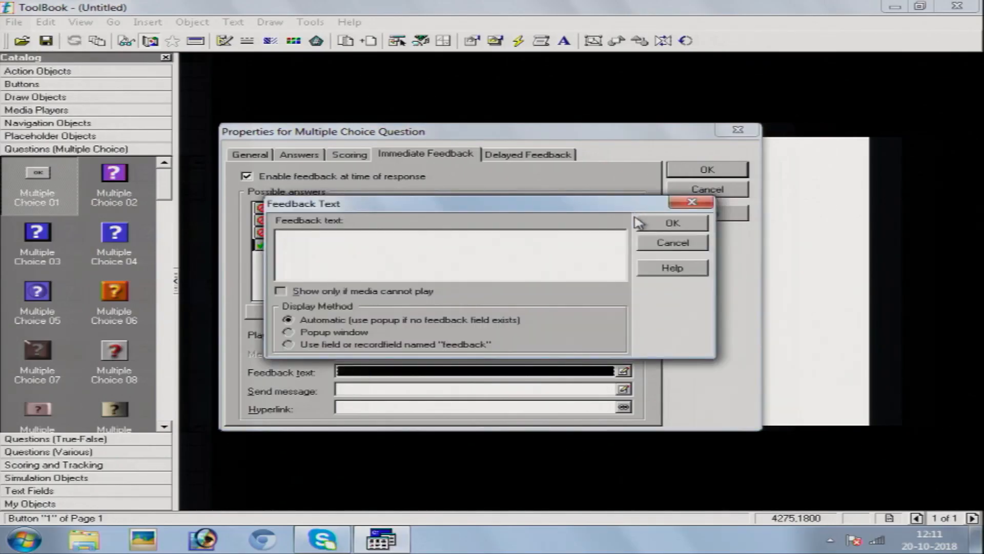
click(652, 225)
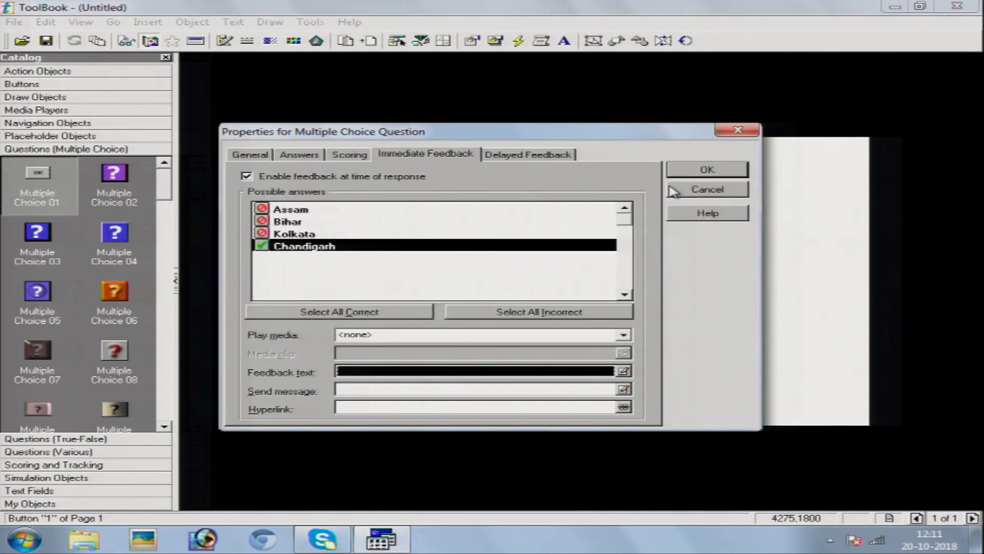
click(695, 173)
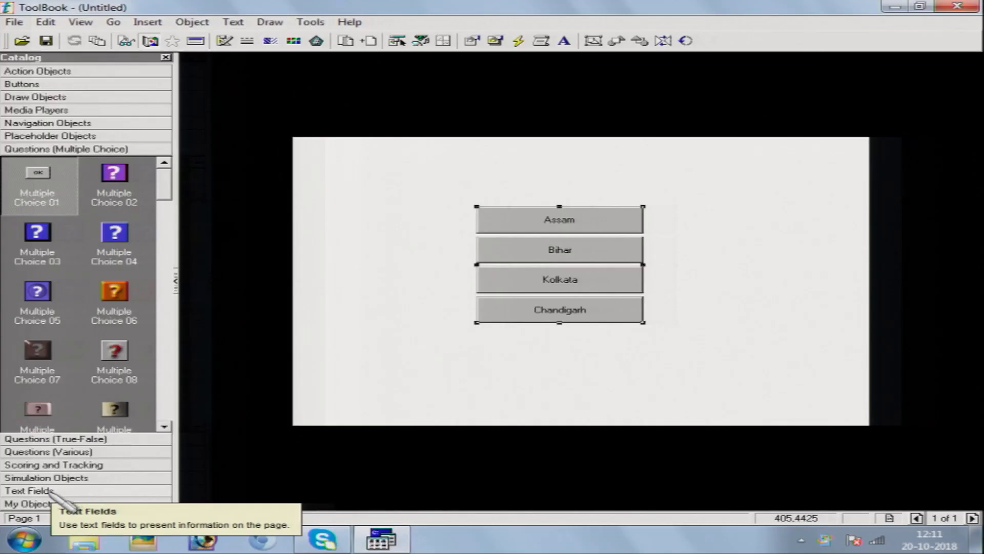
- Place a catalog text field above the Assam button reading 'Where does Mr. X reside'
click(47, 493)
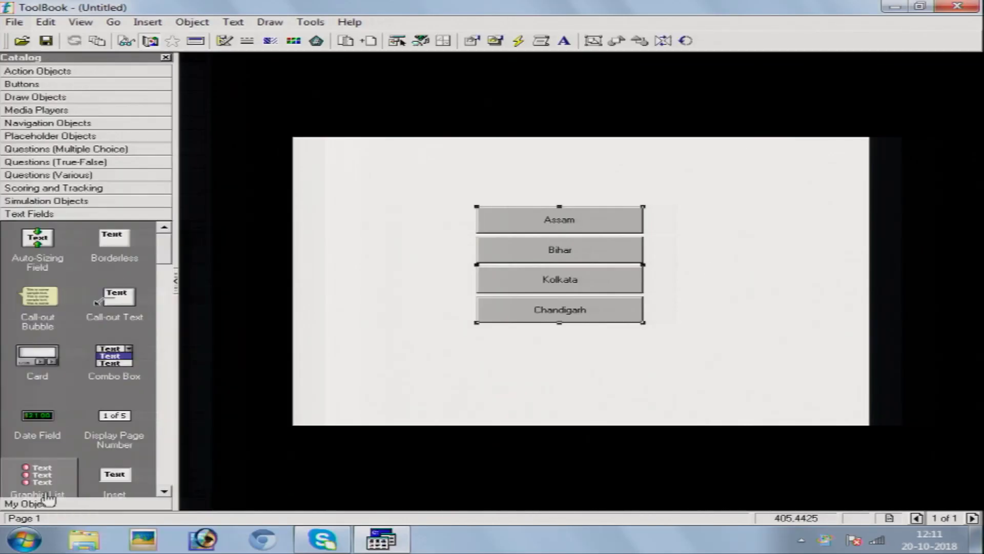
drag(33, 241, 543, 174)
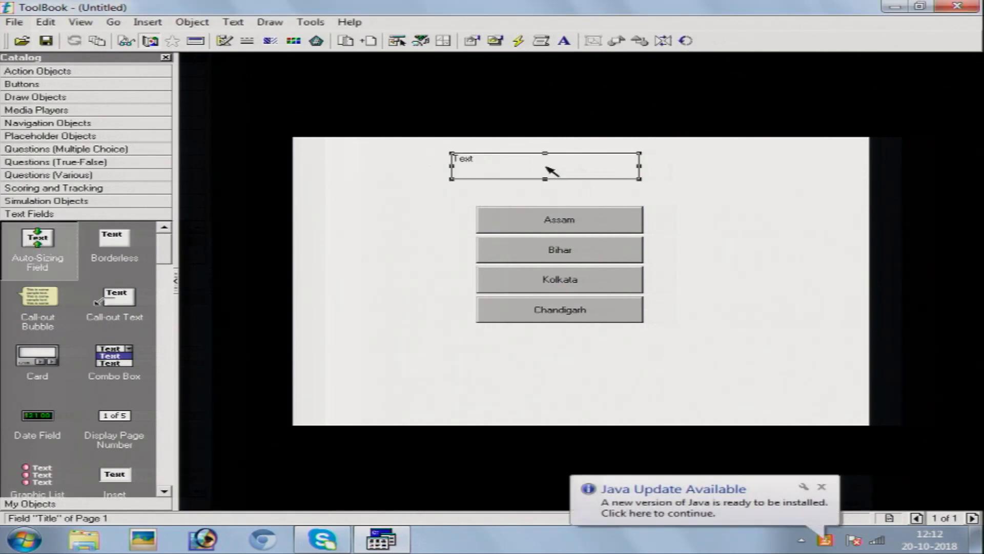
click(655, 239)
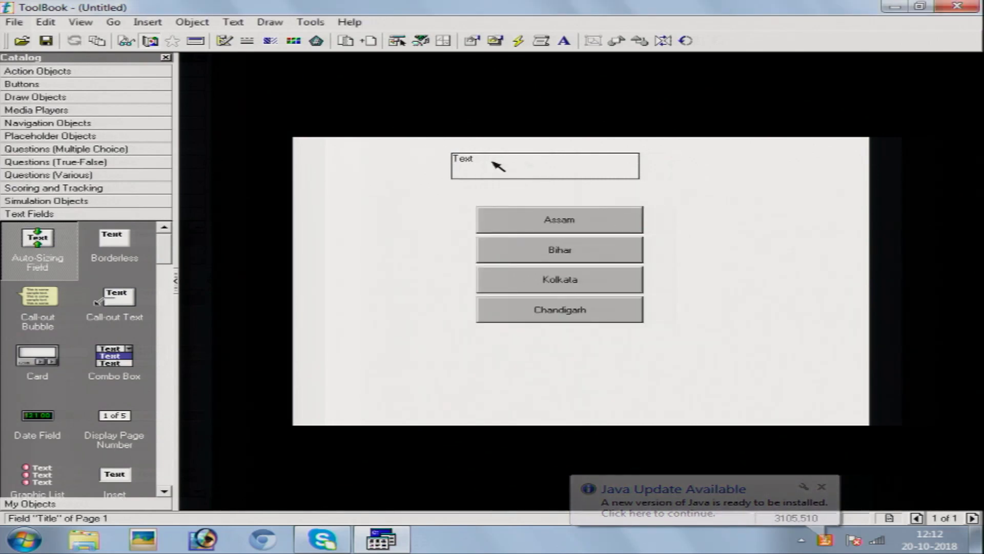
double_click(494, 162)
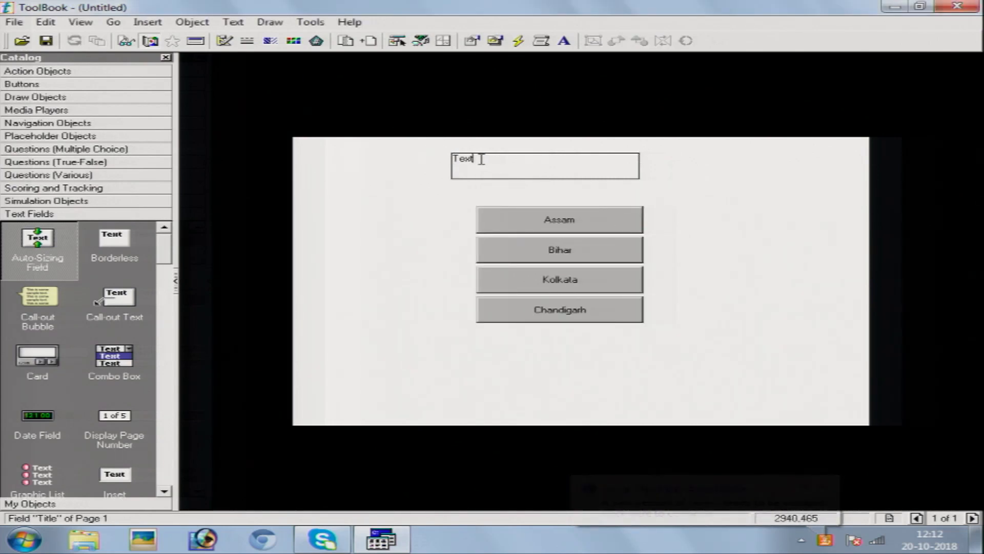
drag(470, 160, 449, 166)
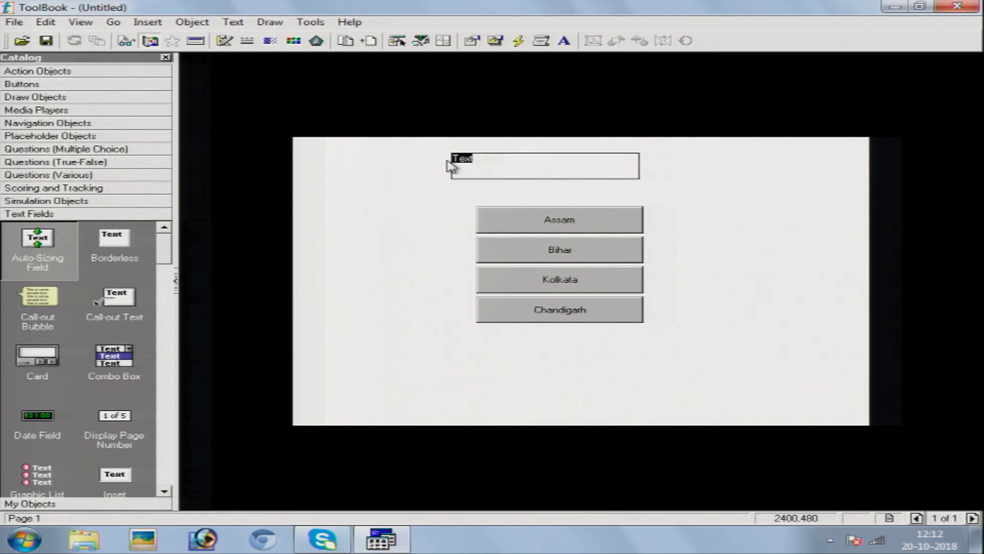
text(Where does Mr. X reside)
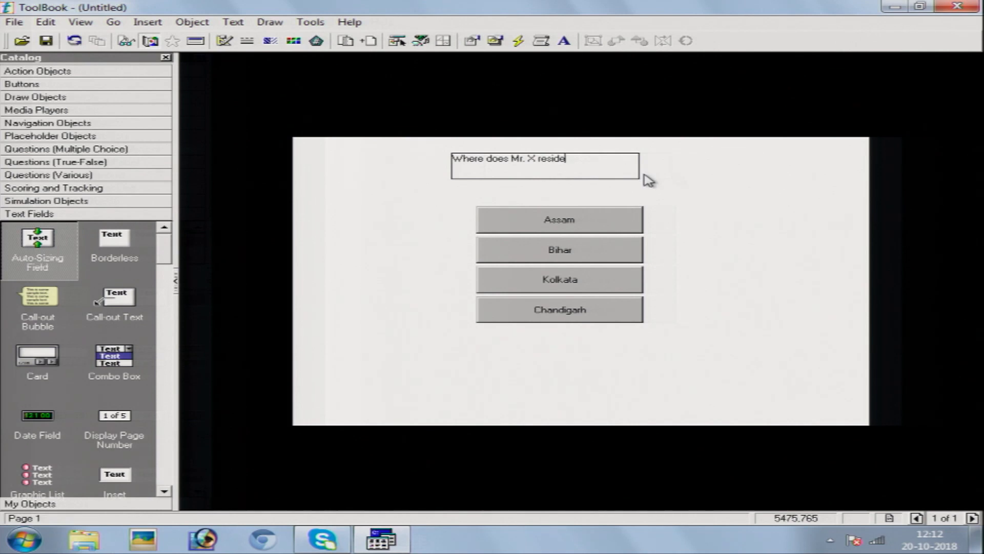
click(634, 174)
- Set the question field's font size to 18 and widen it to fit the question on one line
right_click(621, 164)
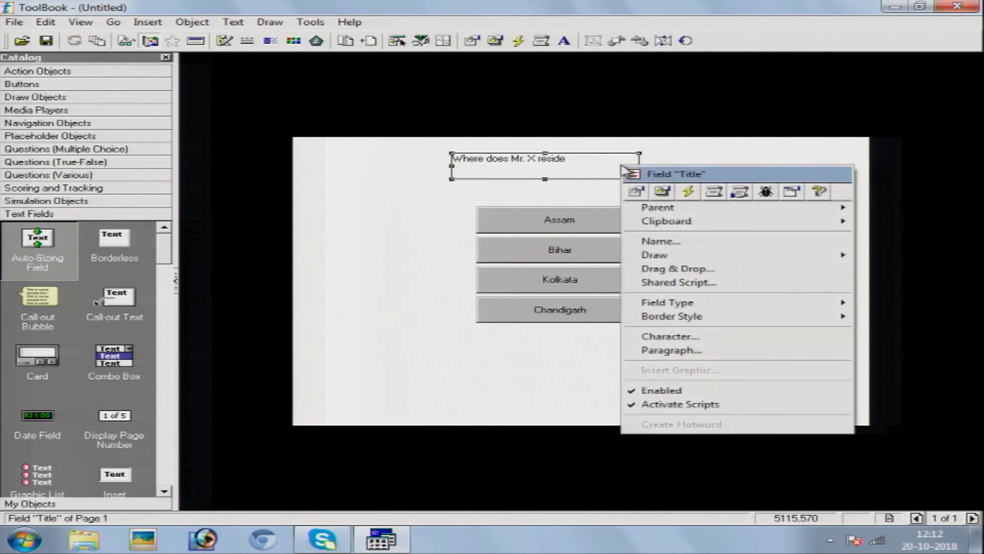
click(635, 192)
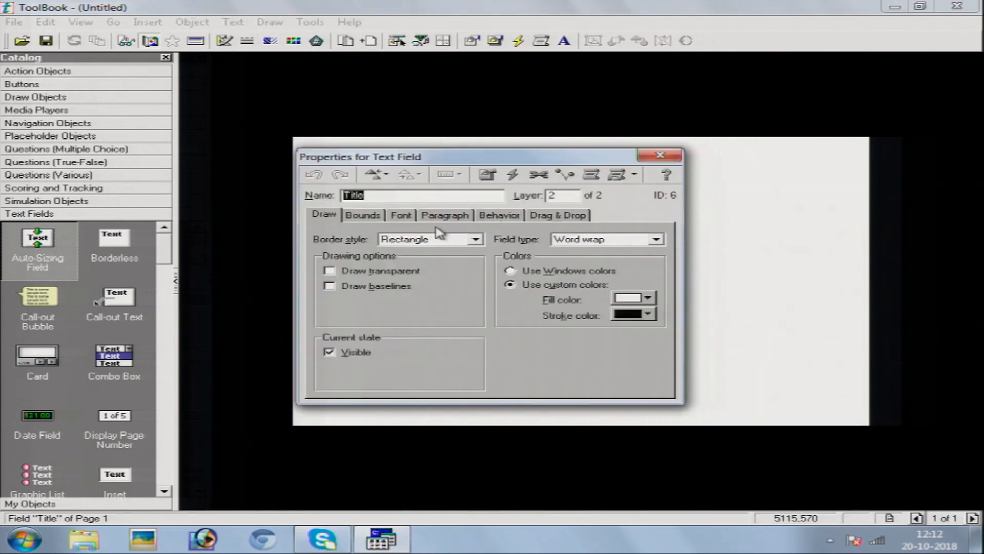
click(402, 217)
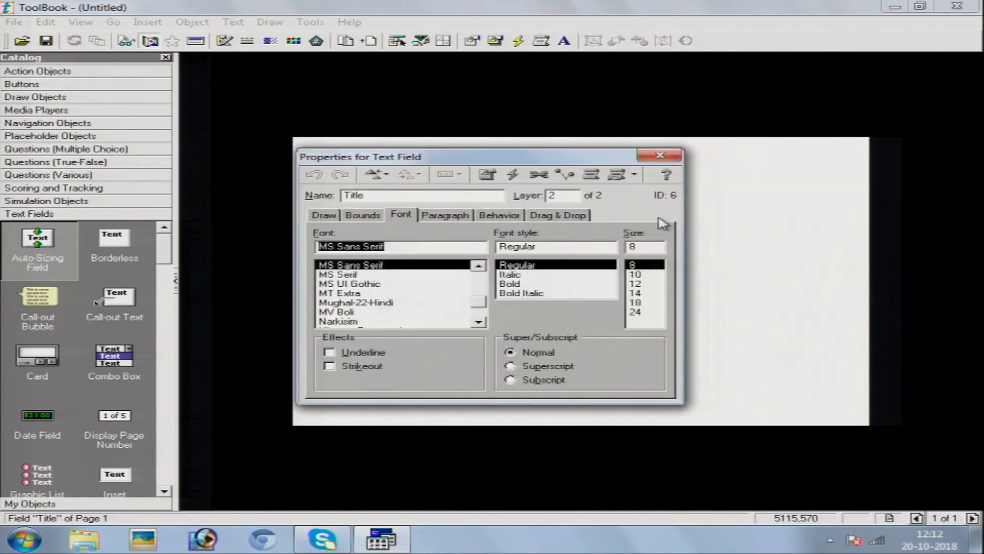
click(638, 293)
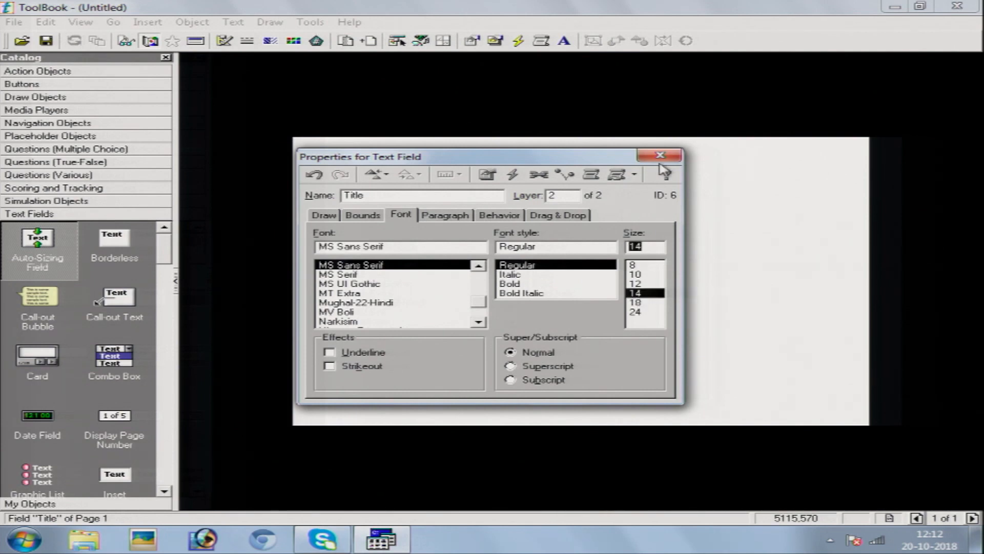
click(638, 303)
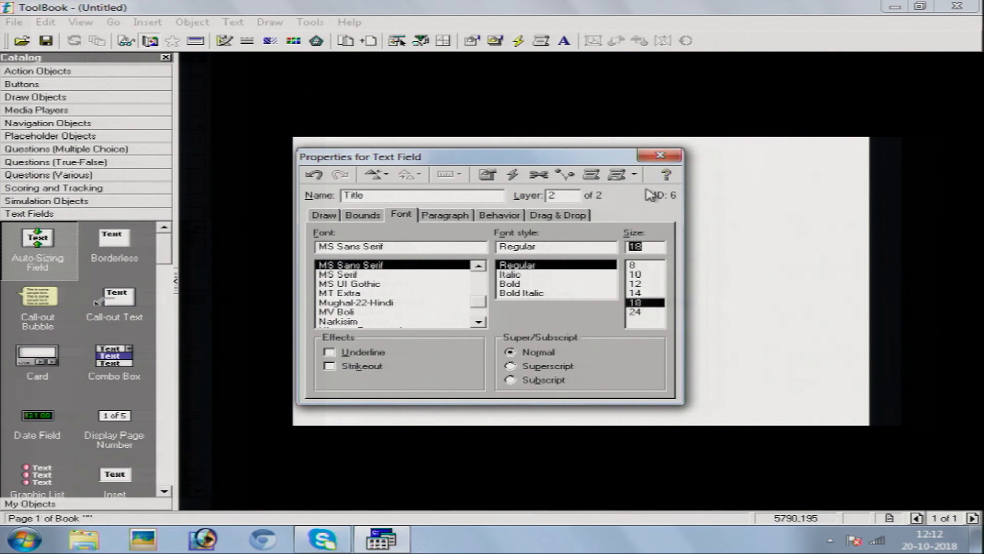
click(657, 155)
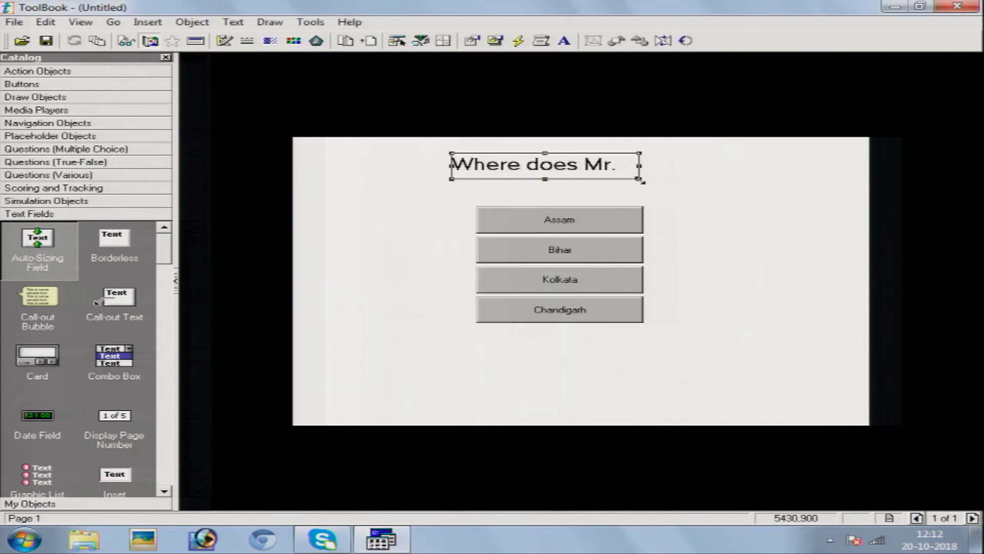
drag(639, 180, 784, 187)
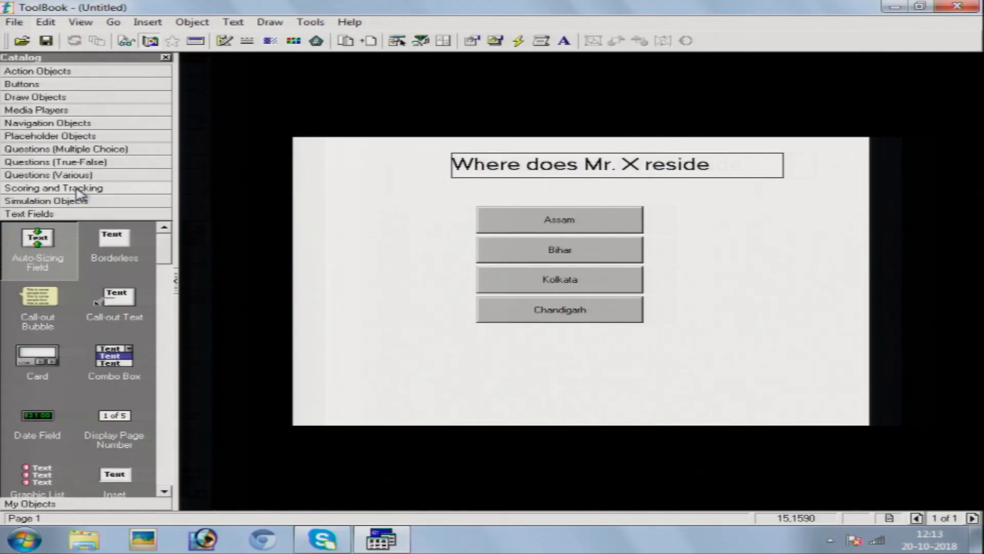
click(80, 189)
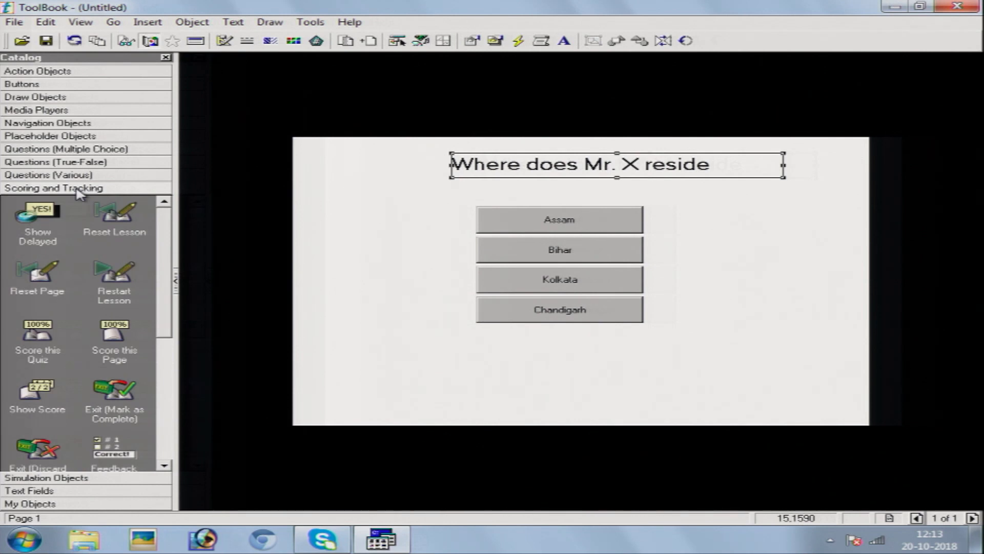